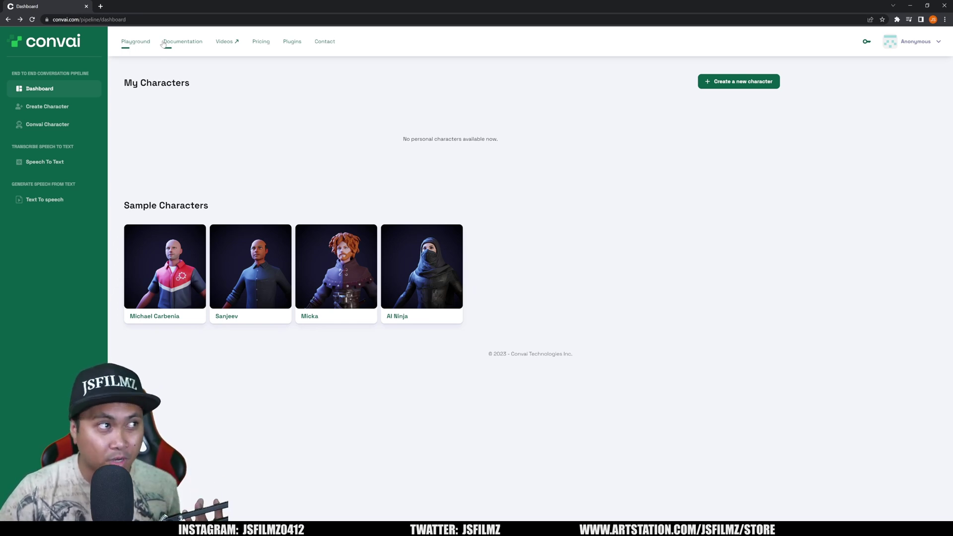
Step: Start a new character named Luci with the High quality US Feminine Voice
click(719, 83)
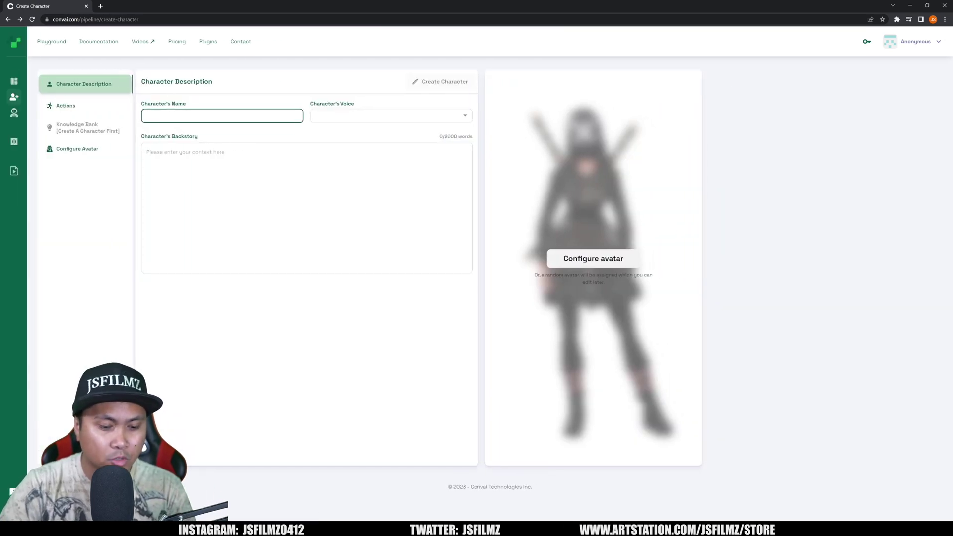
text(Luci)
key(Tab)
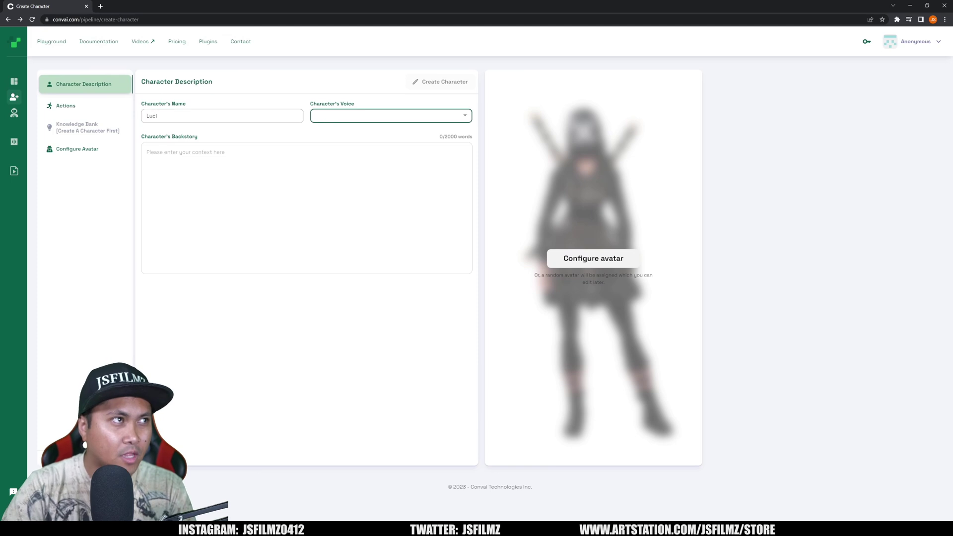
click(387, 119)
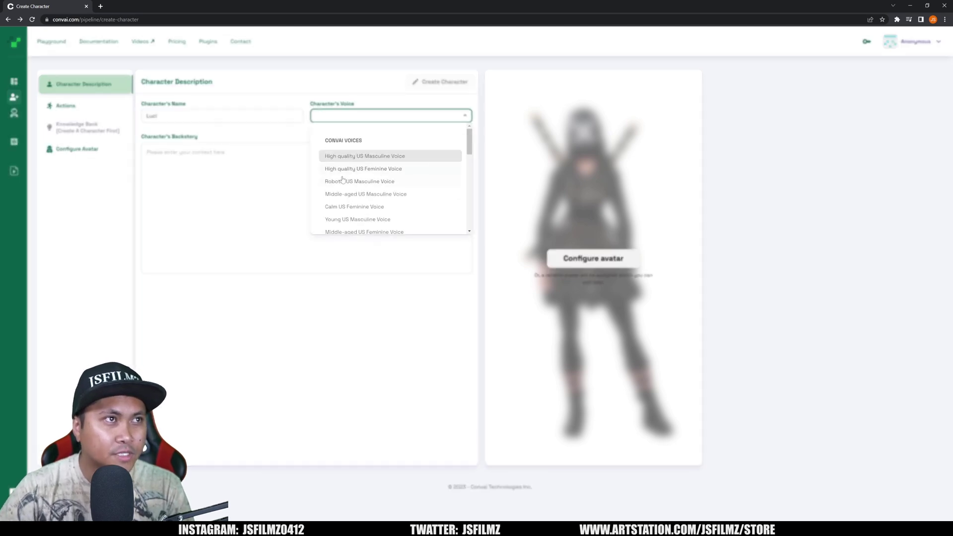
click(385, 170)
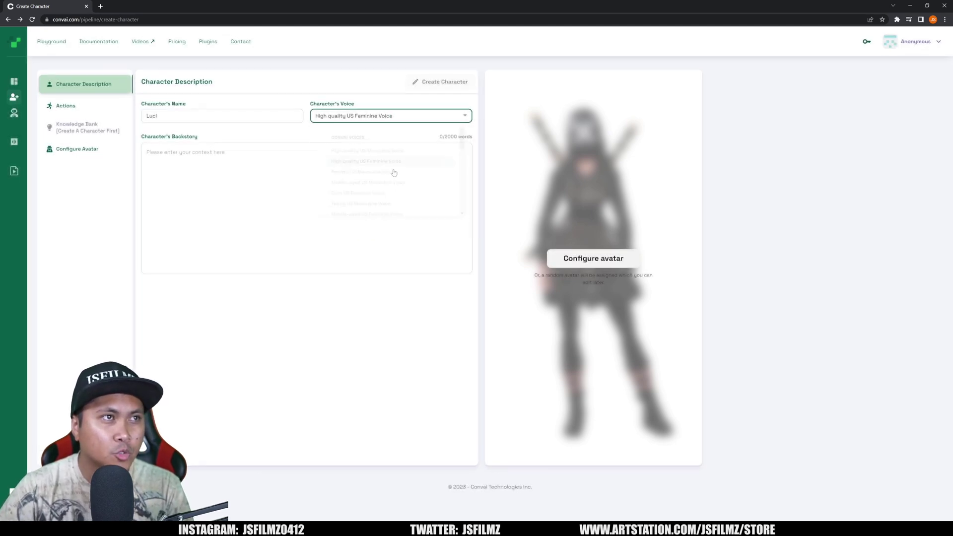
click(321, 216)
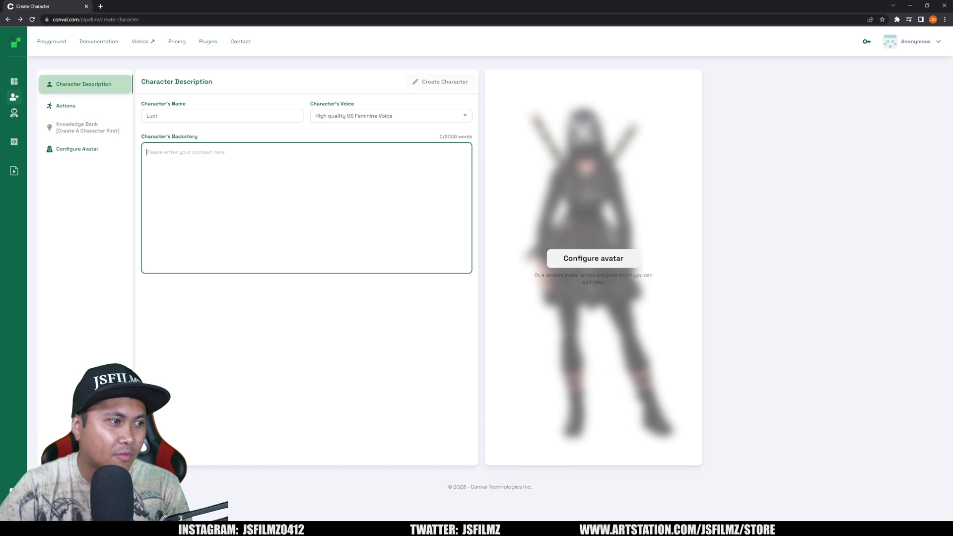
Step: Switch to ChatGPT and send "write me a short backstory about a cyberpunk girl living in a loneworld who took a midnight train going anywhere"
key(alt+Tab)
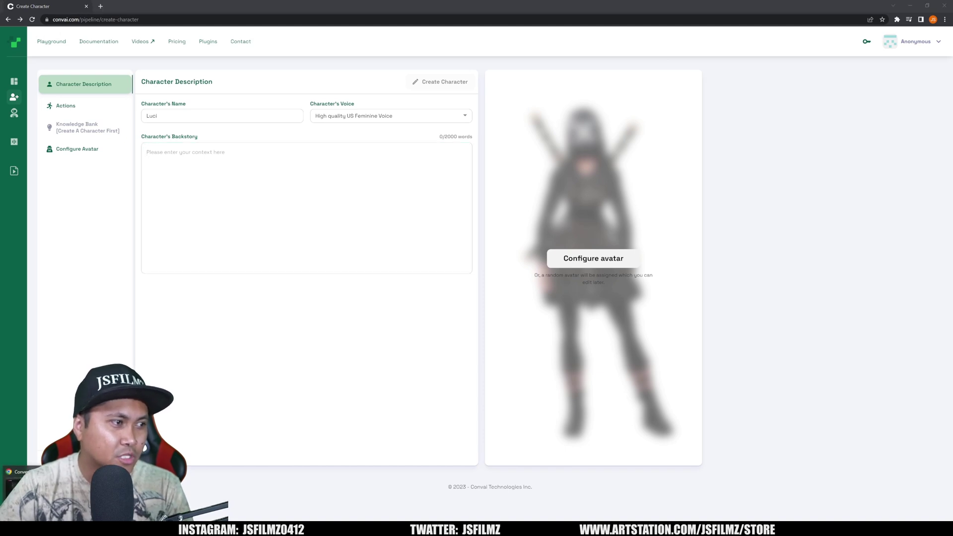
drag(952, 15, 125, 38)
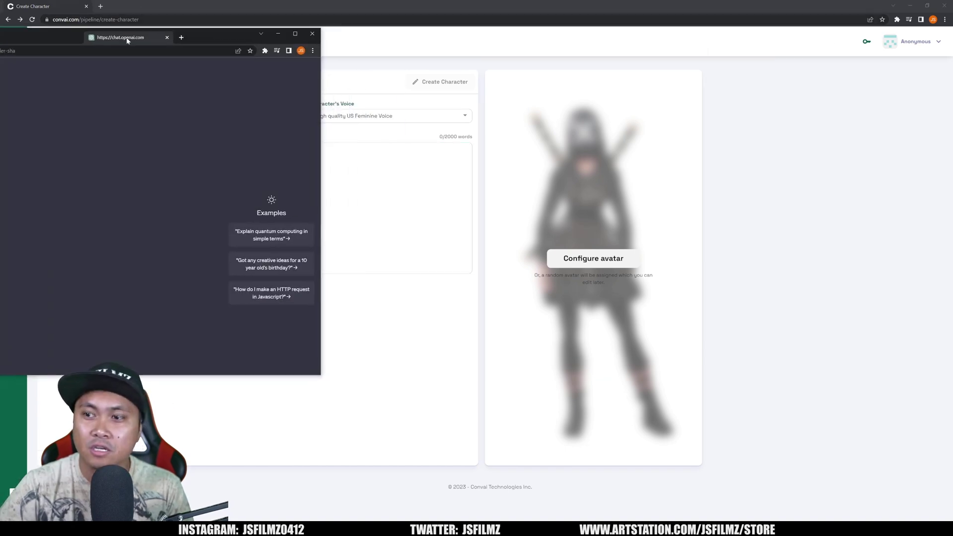
double_click(175, 40)
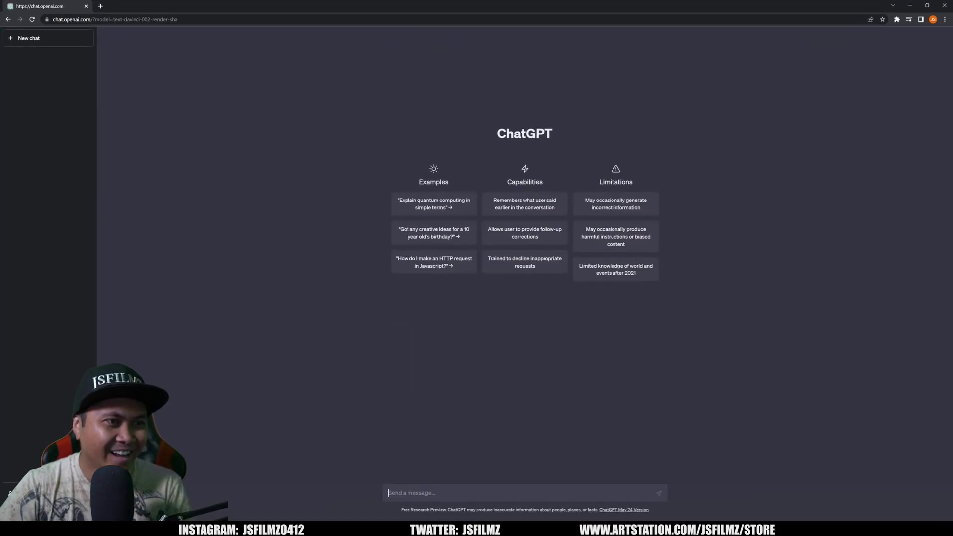
text(write me a)
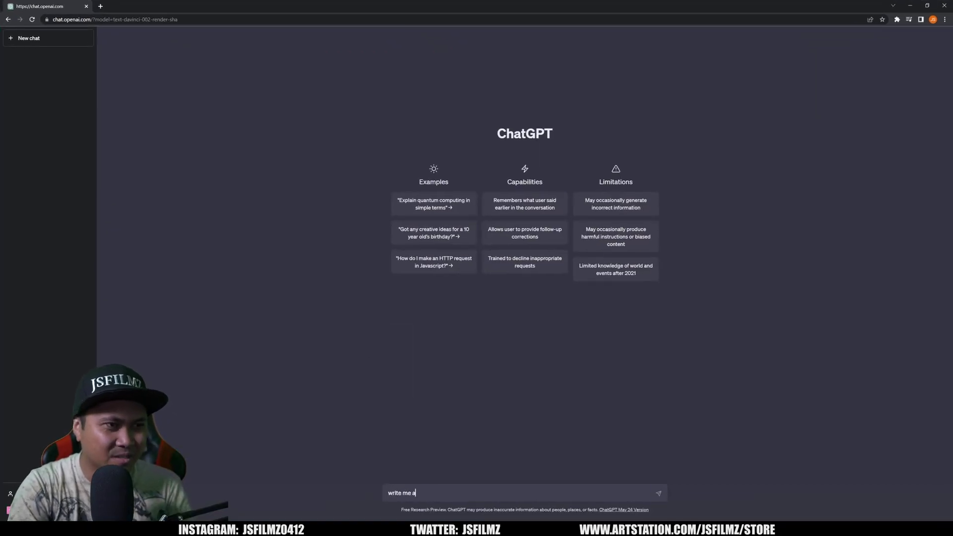
text( short backstory about a cyberpunk girl )
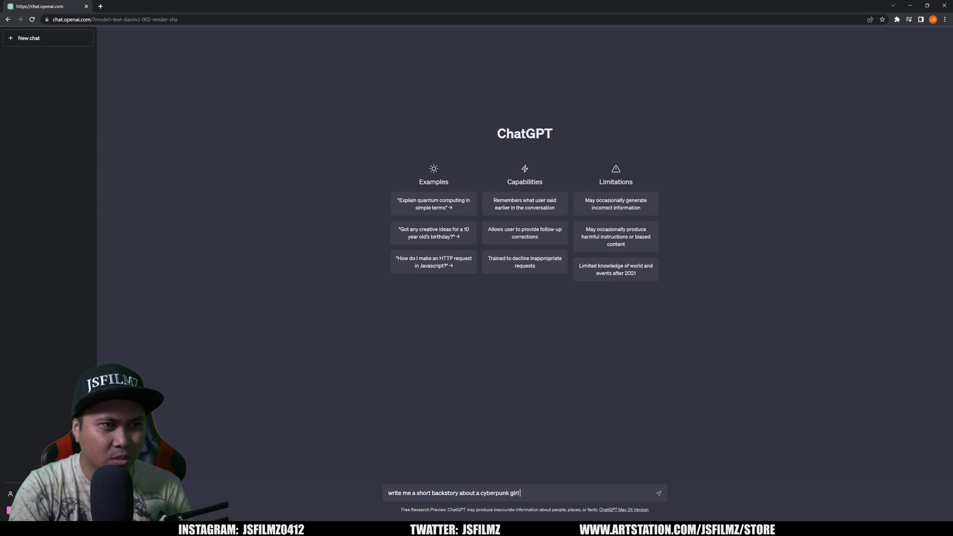
text(living in a lone)
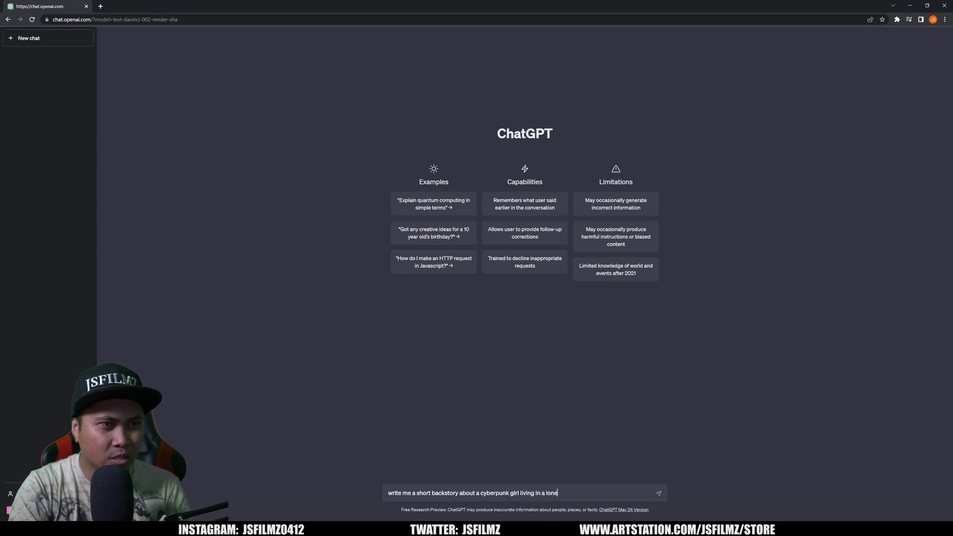
text(world who took a midnight train going anywhere)
key(Return)
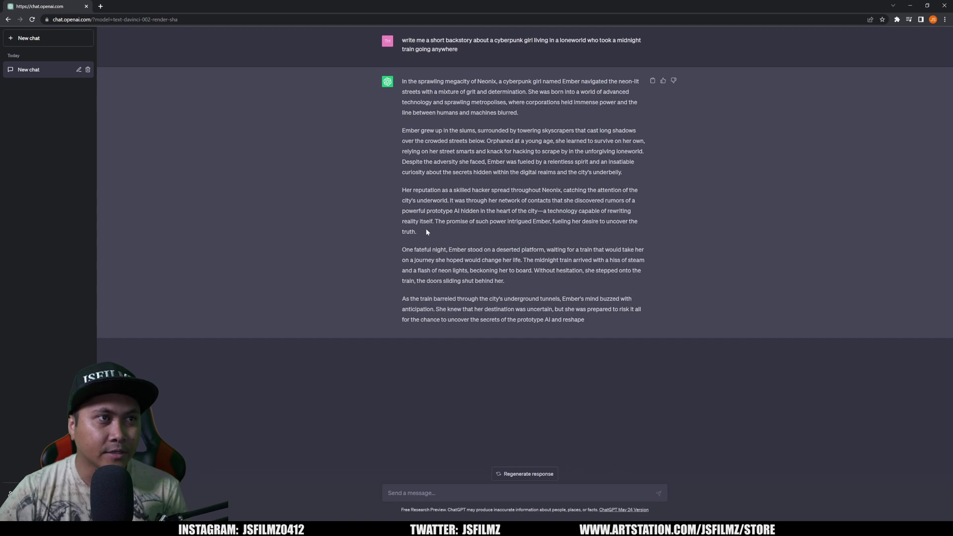
Step: Copy the first three paragraphs of the reply into the character's backstory in Convai and create the character
drag(477, 227, 402, 81)
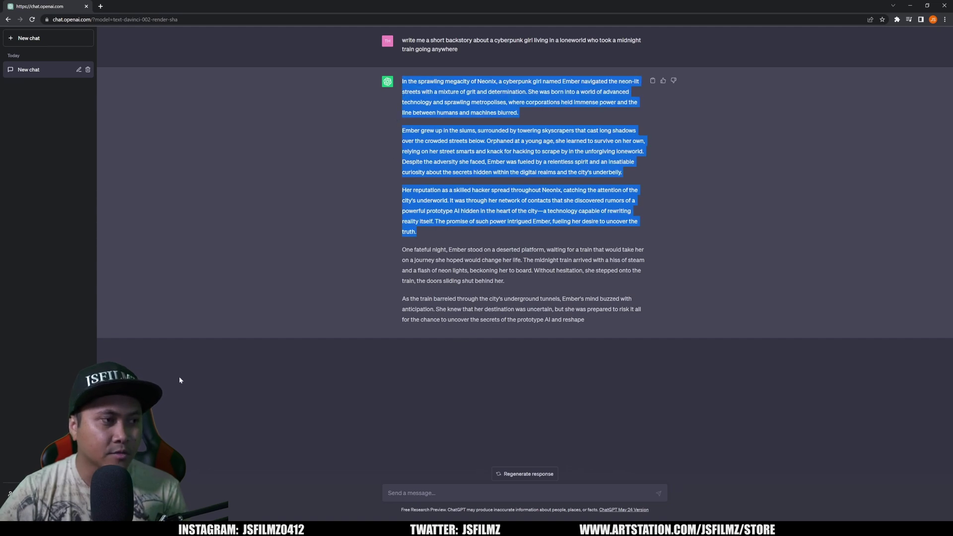
click(119, 527)
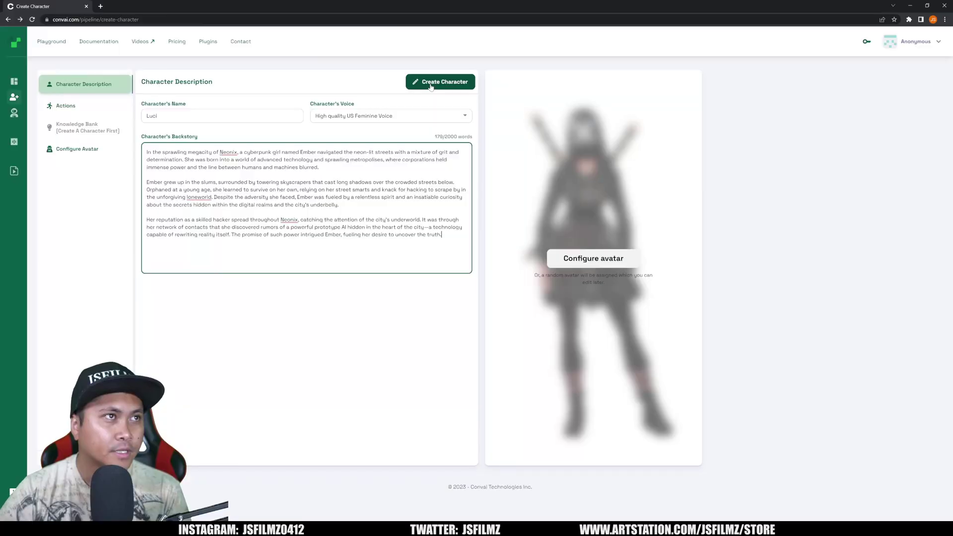
click(431, 85)
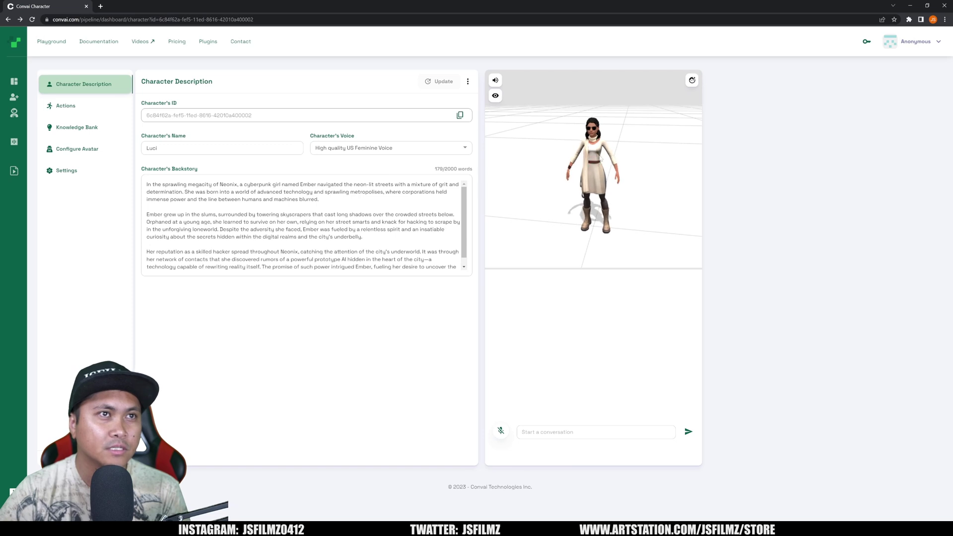
Step: Look over the character's Knowledge Bank and avatar configuration pages, then return to the Character Description
click(110, 128)
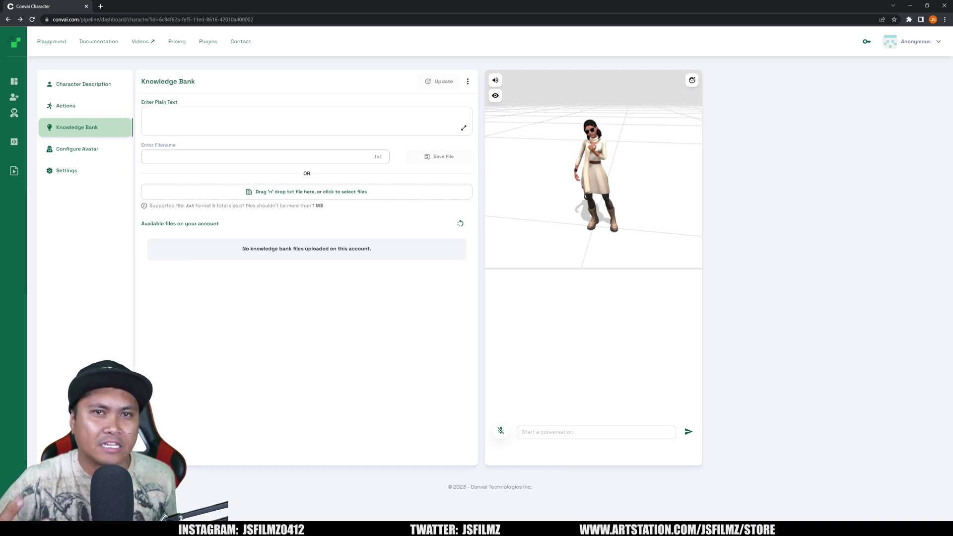
click(85, 149)
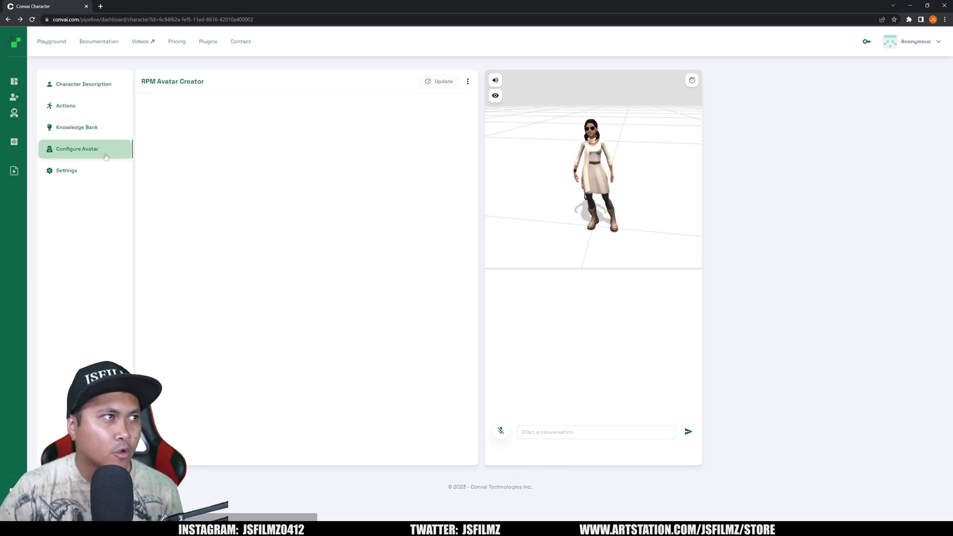
click(75, 87)
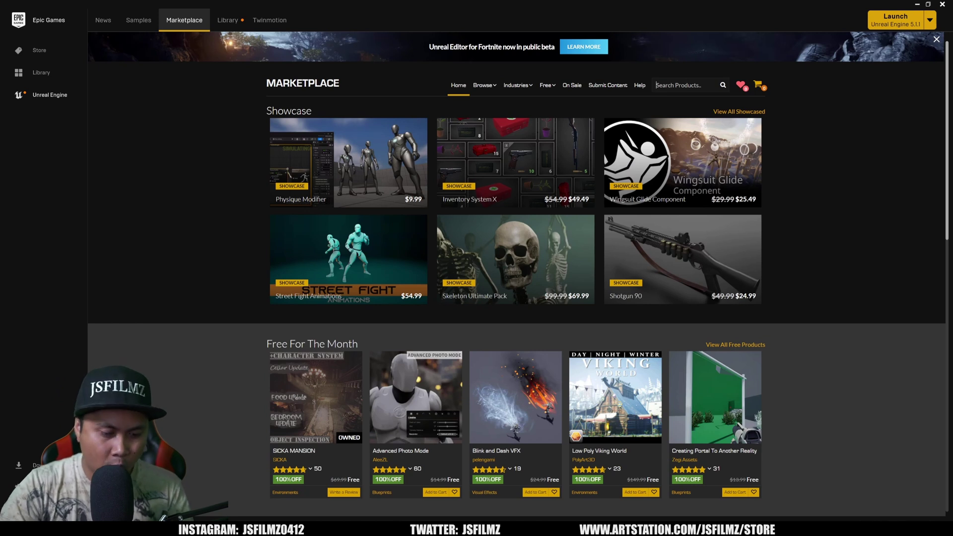
Step: Search the Epic Games Launcher marketplace for convai, open the AI for NPC plugin by Convai and check its engine install slots
text(convai)
key(Return)
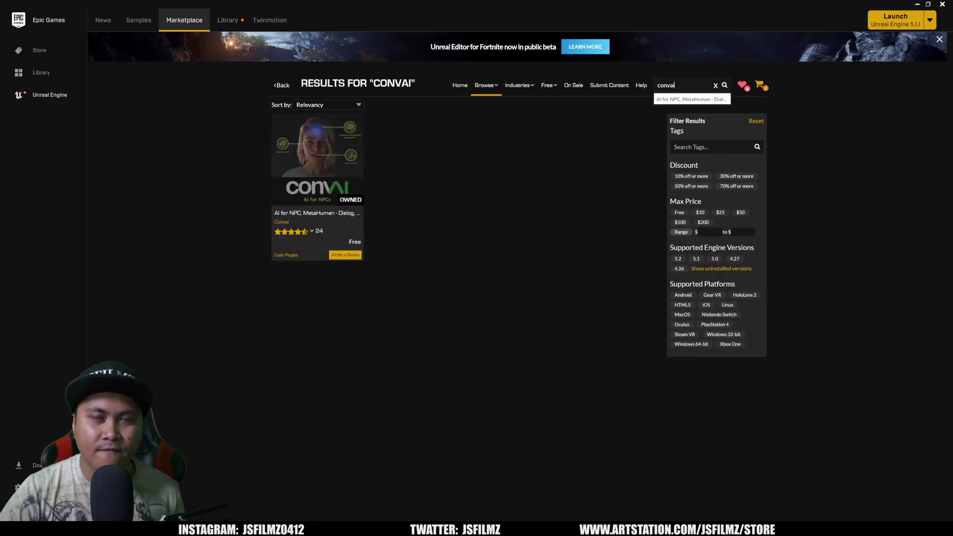
click(348, 192)
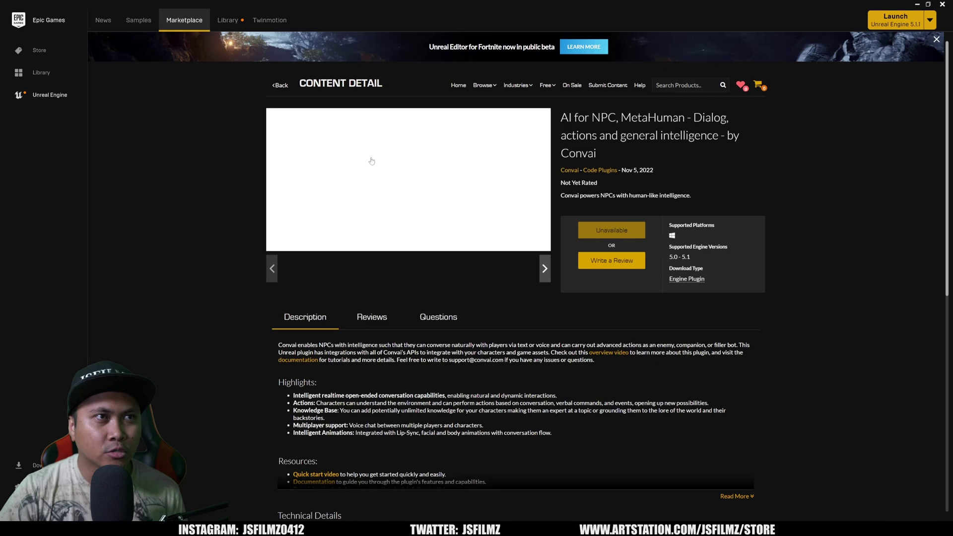
click(612, 235)
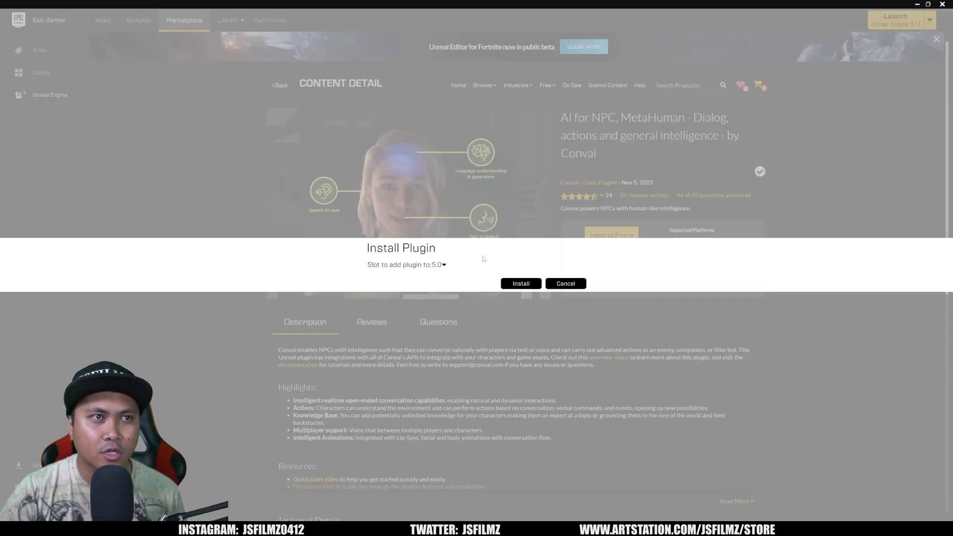
click(442, 264)
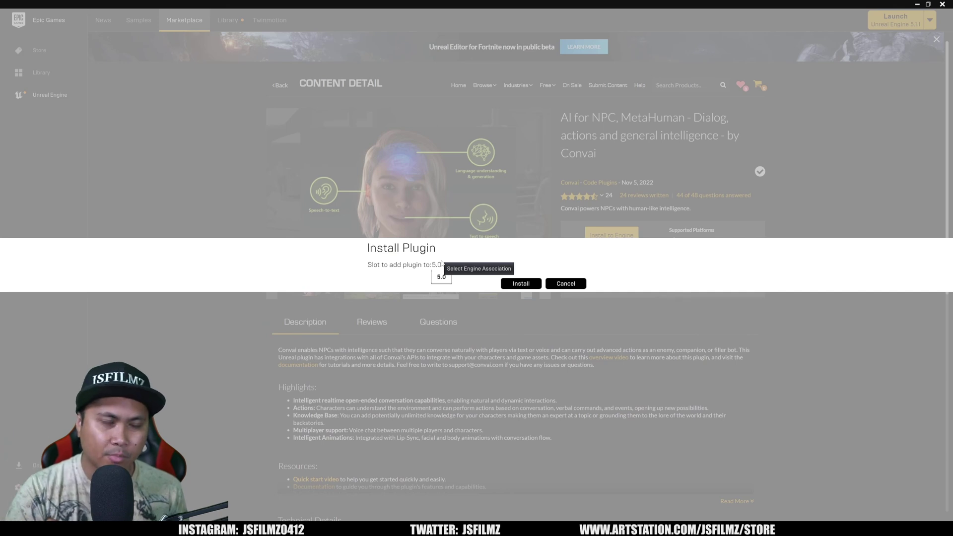
click(567, 283)
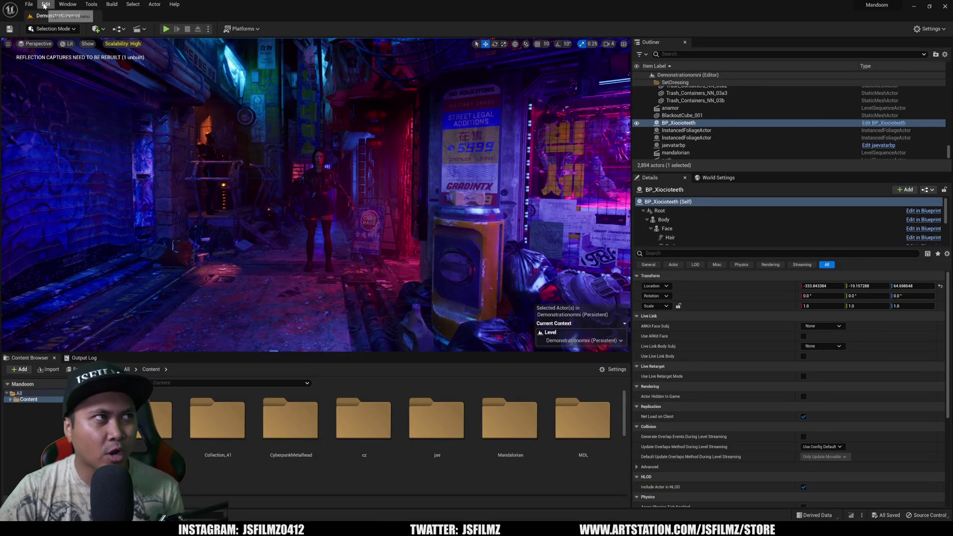
Step: Switch to Unreal Engine and check the Convai plugin in the plugin list, filtering by "conv"
click(45, 4)
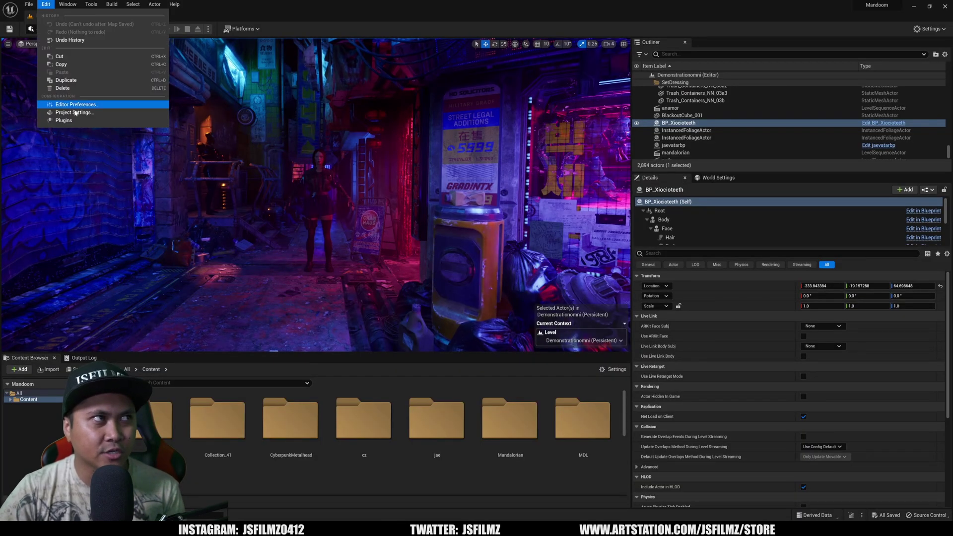
click(63, 120)
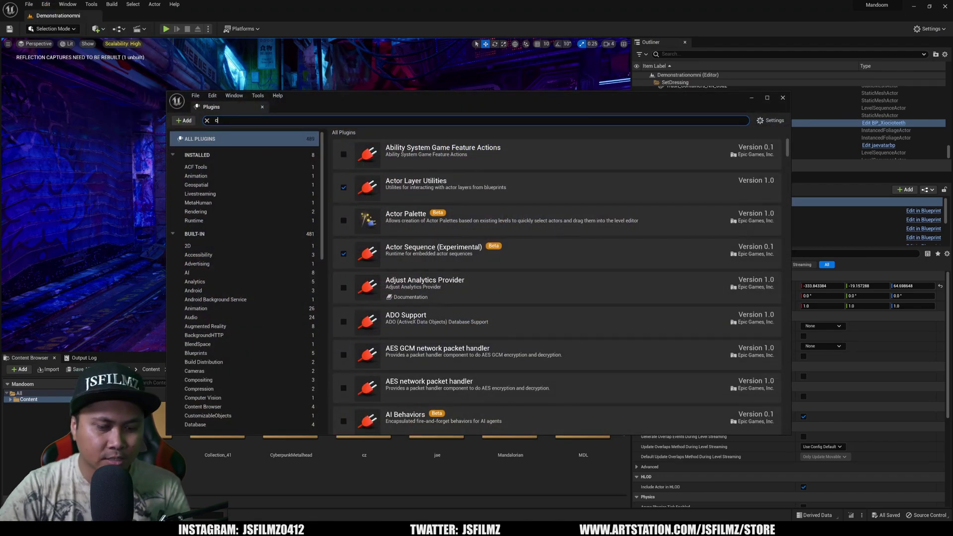
text(conv)
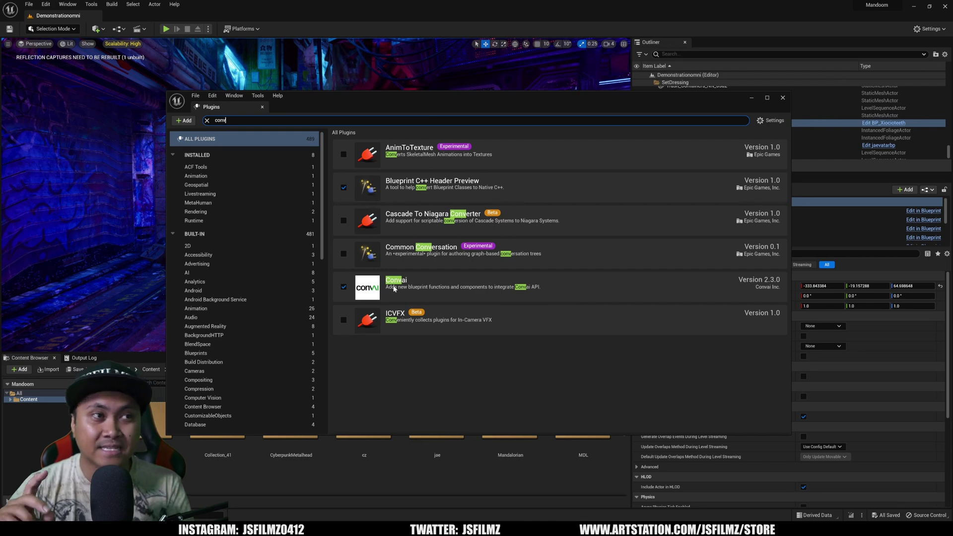
click(783, 97)
Step: Open the Convai plugin's page in the Project Settings
click(45, 4)
click(59, 115)
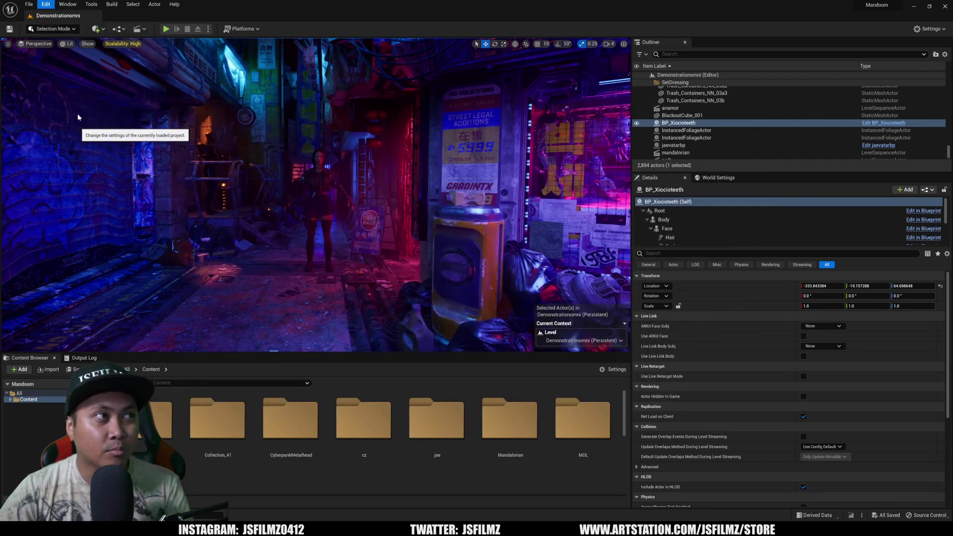
scroll(270, 317, down, 15)
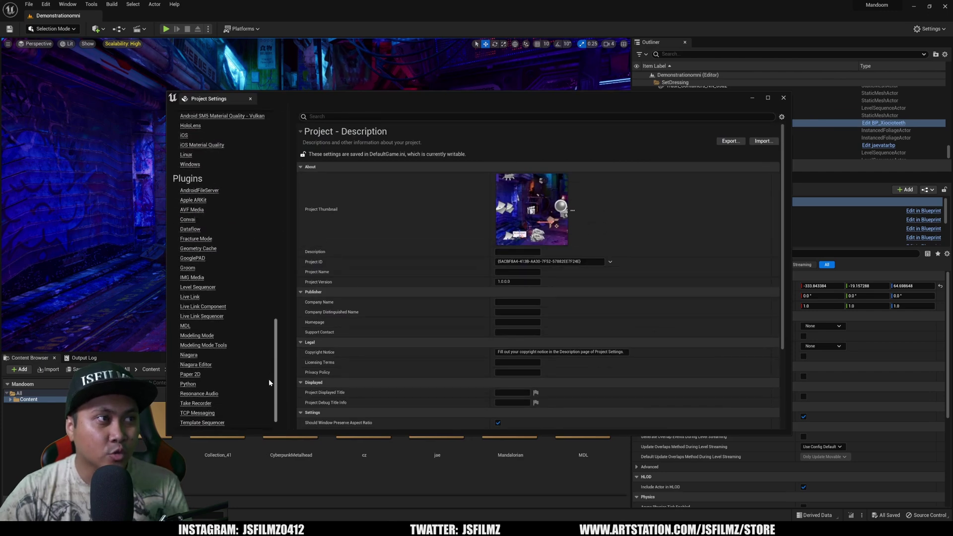
click(217, 197)
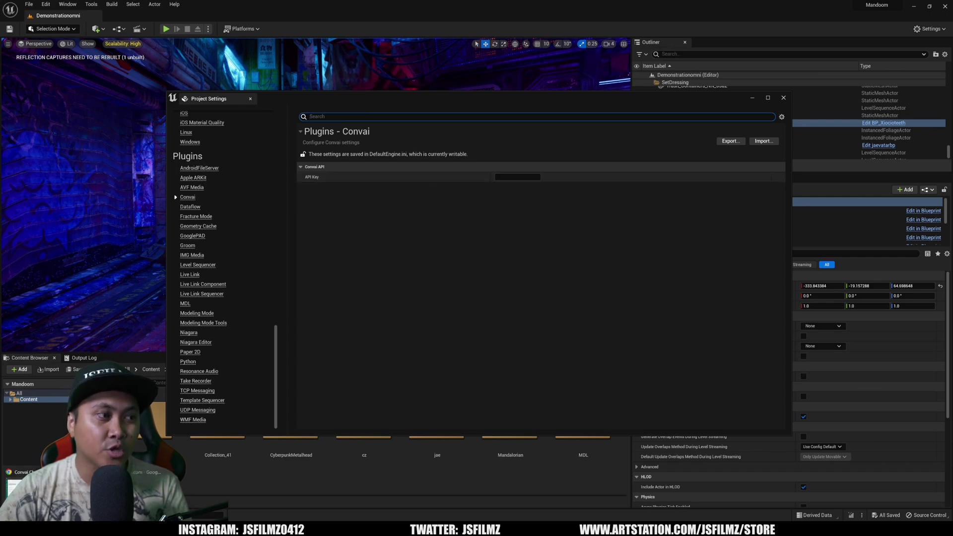
Step: Copy the account's API key from the Convai website and paste it into the API Key setting of the Unreal project's Convai plugin
click(29, 491)
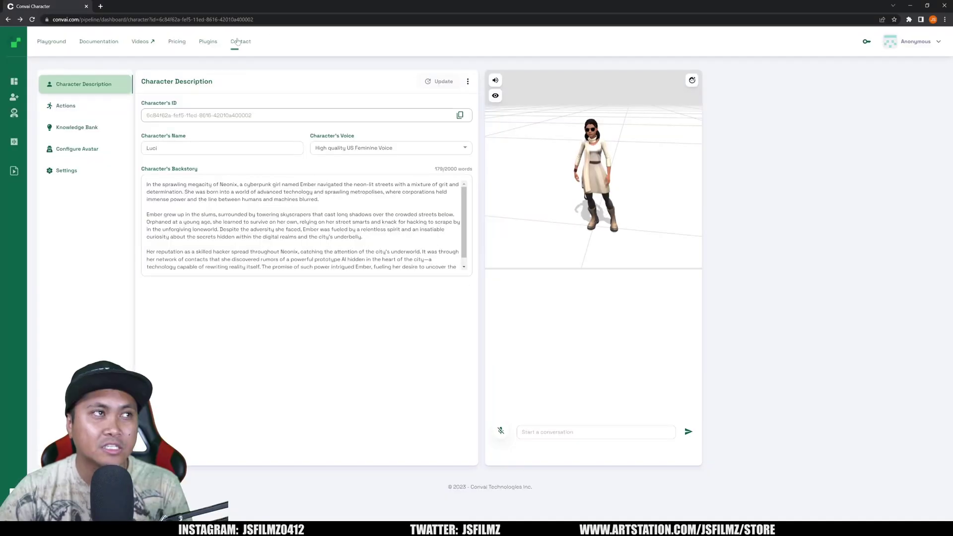
click(866, 41)
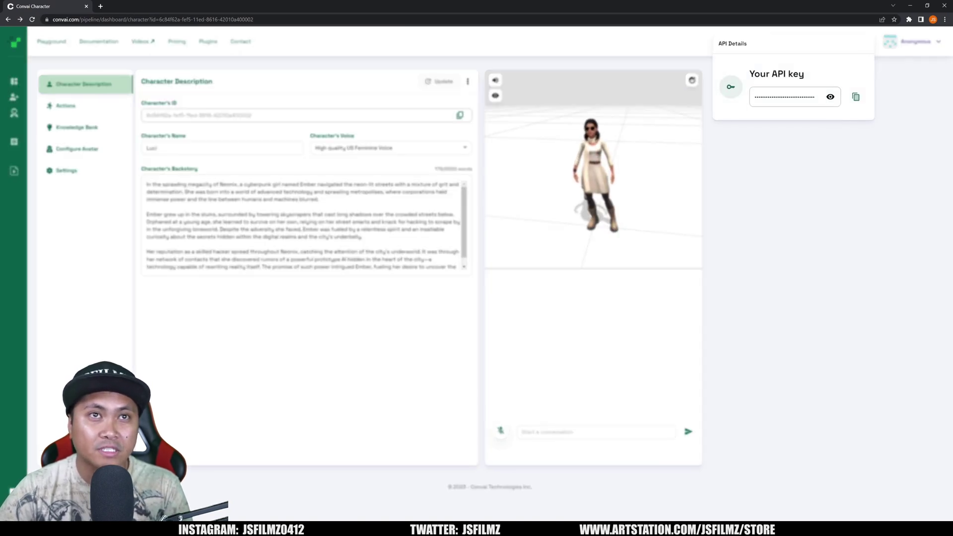
click(856, 98)
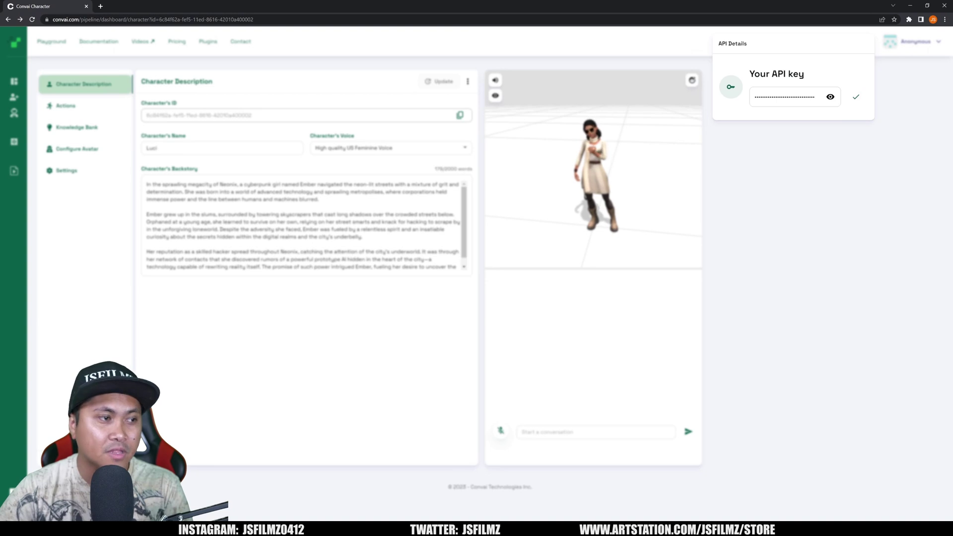
key(alt+Tab)
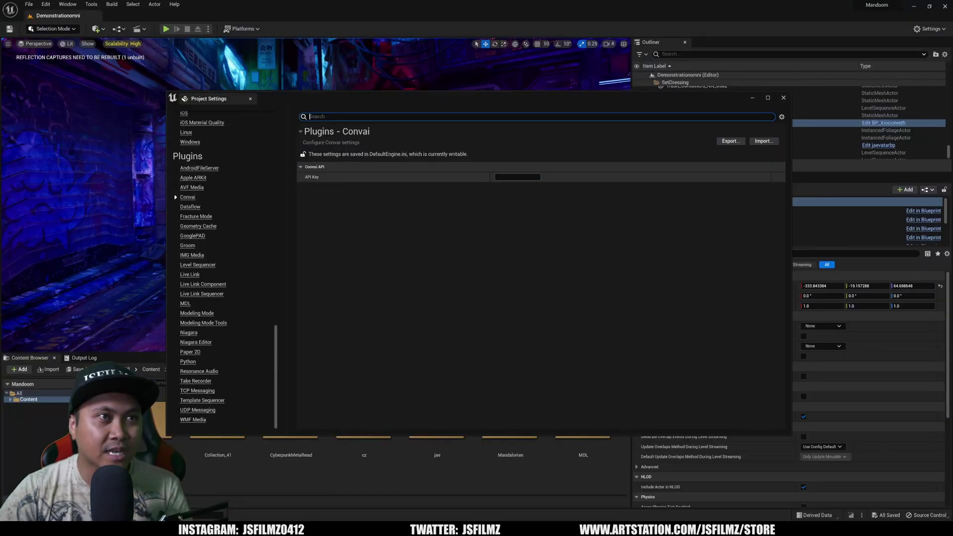
click(517, 176)
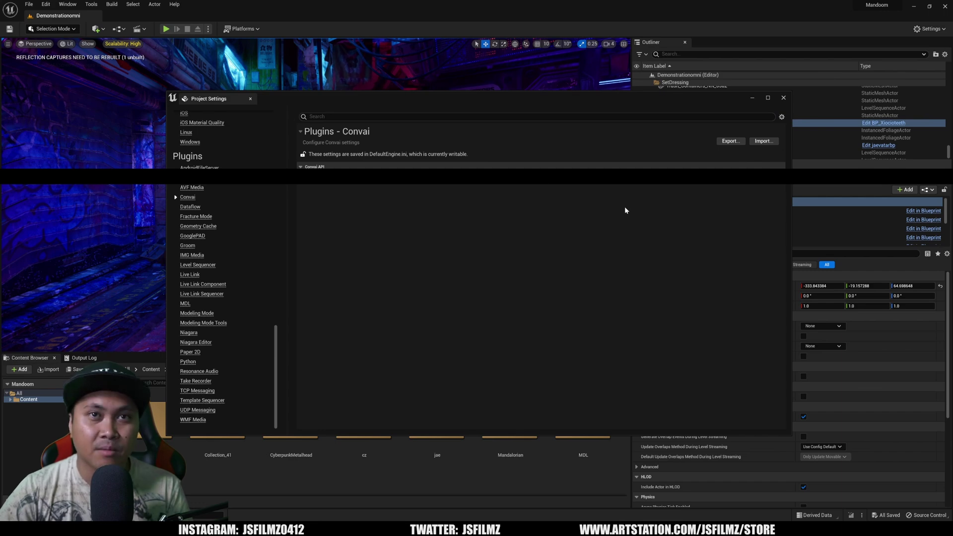
click(785, 99)
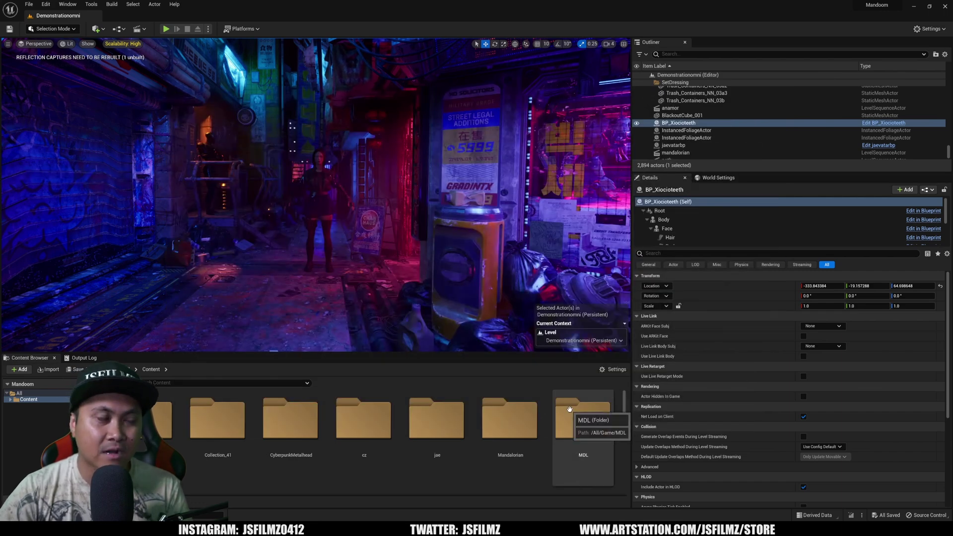
Step: Save everything in the project and open the Mandoom project's Config folder in File Explorer
click(29, 4)
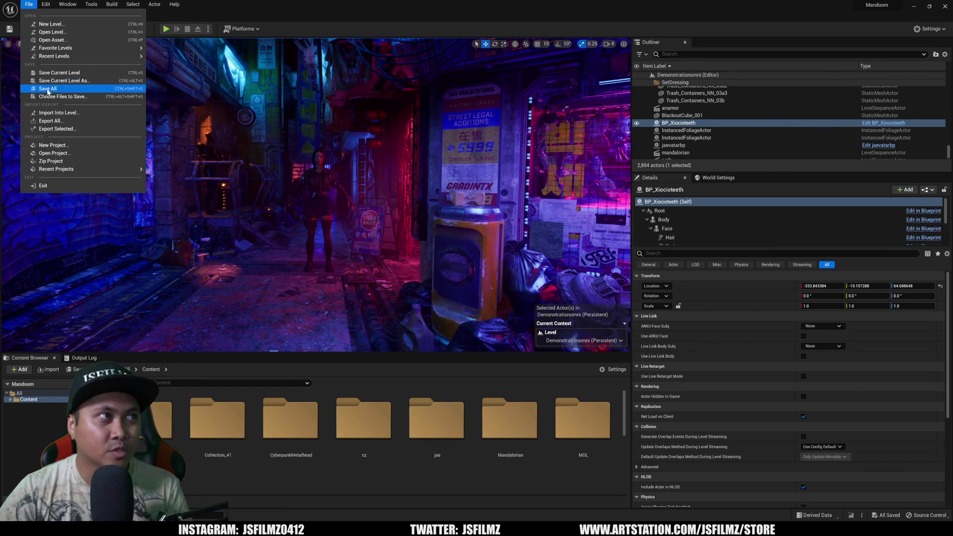
click(47, 89)
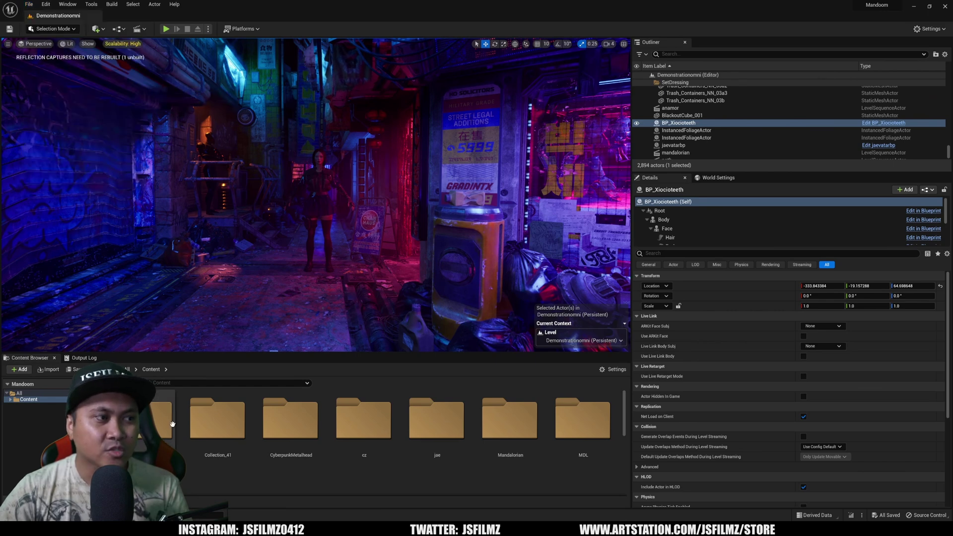
right_click(238, 431)
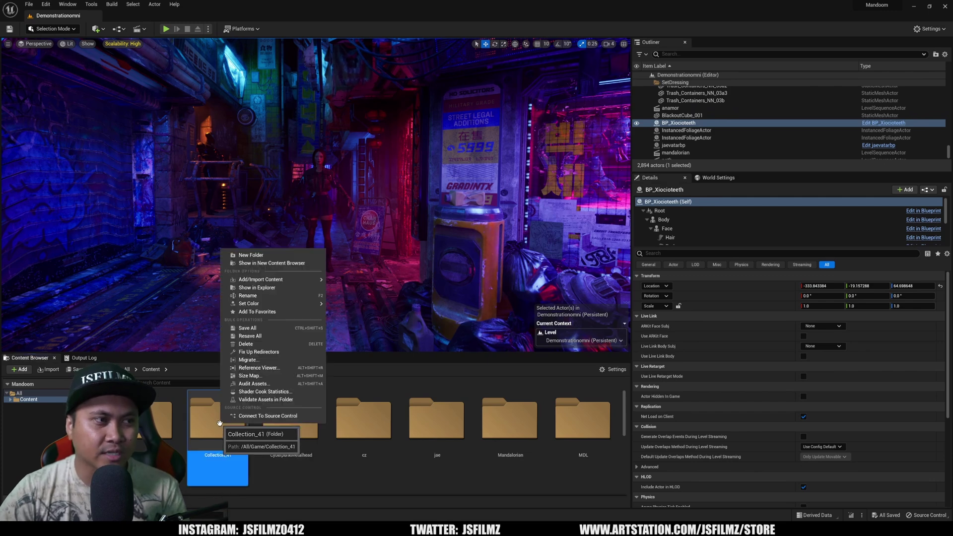
click(264, 291)
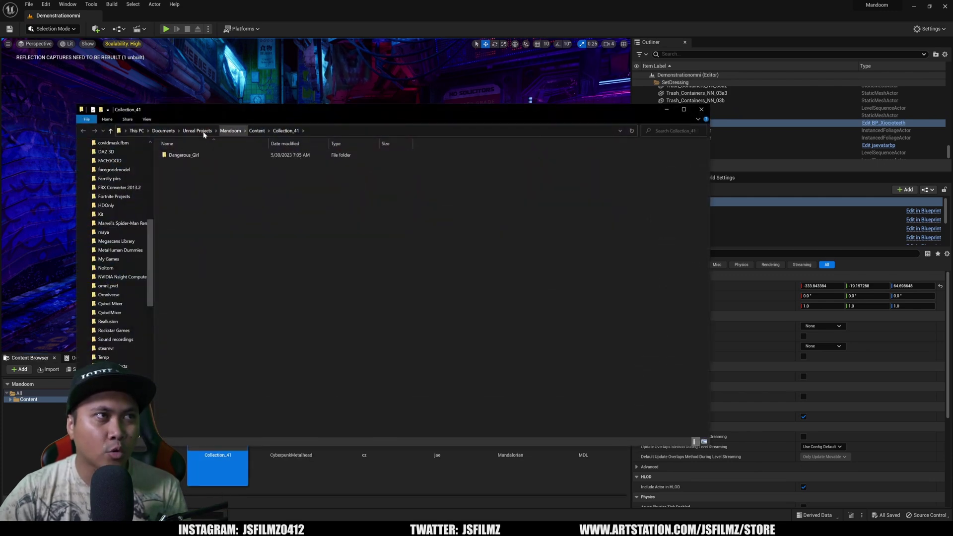
click(230, 131)
double_click(176, 156)
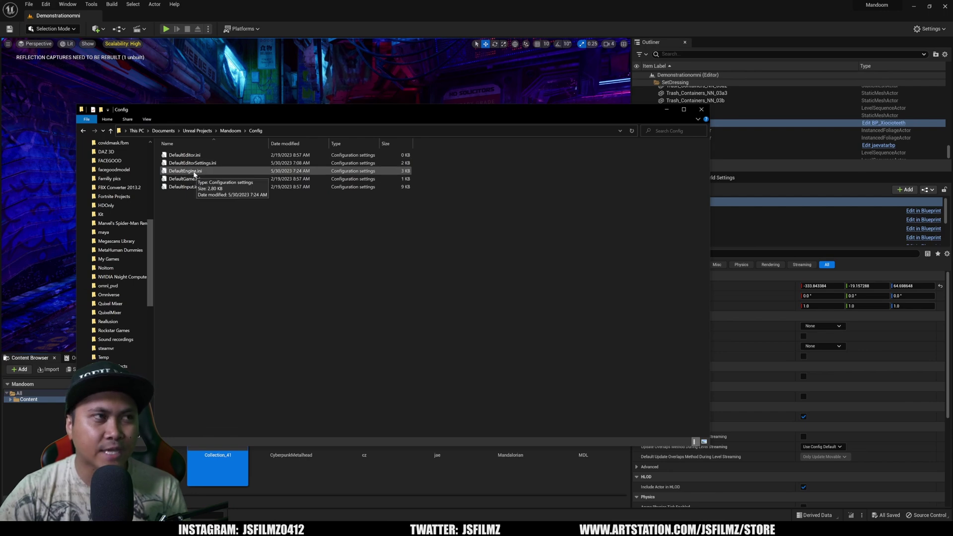
click(683, 111)
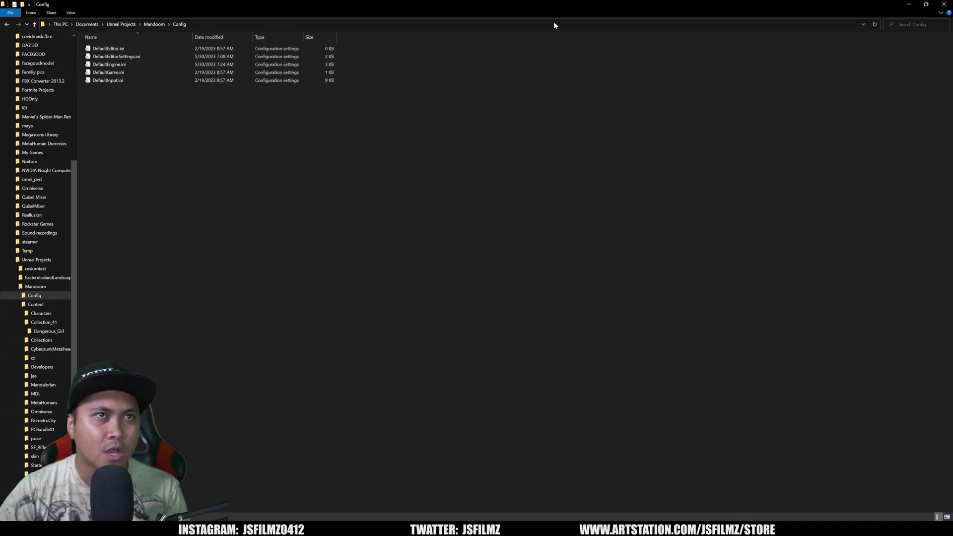
Step: Open DefaultEngine.ini in Notepad, insert a [Voice] section with bEnabled=true above the existing entries, and save the file
double_click(112, 65)
key(Return)
key(Return)
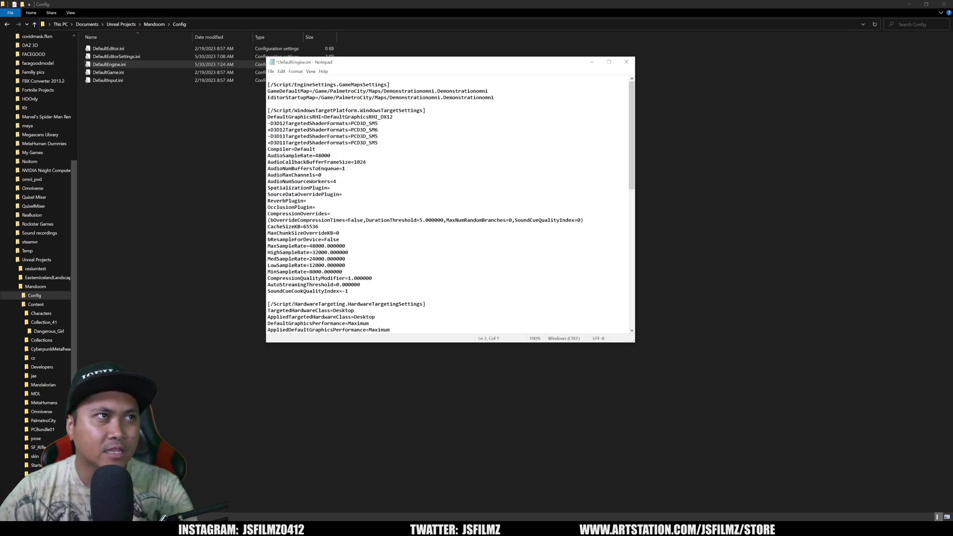
key(Up)
key(Up)
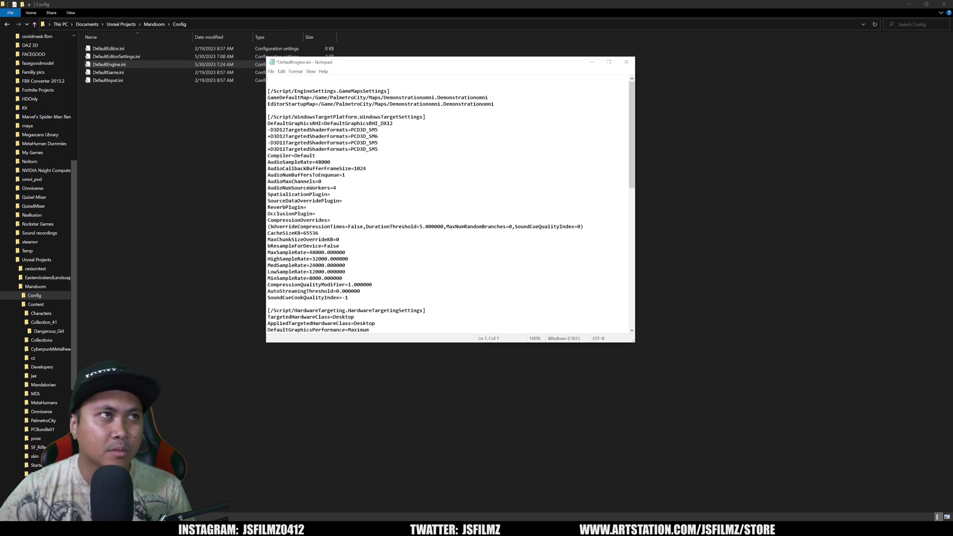
key(ctrl+v)
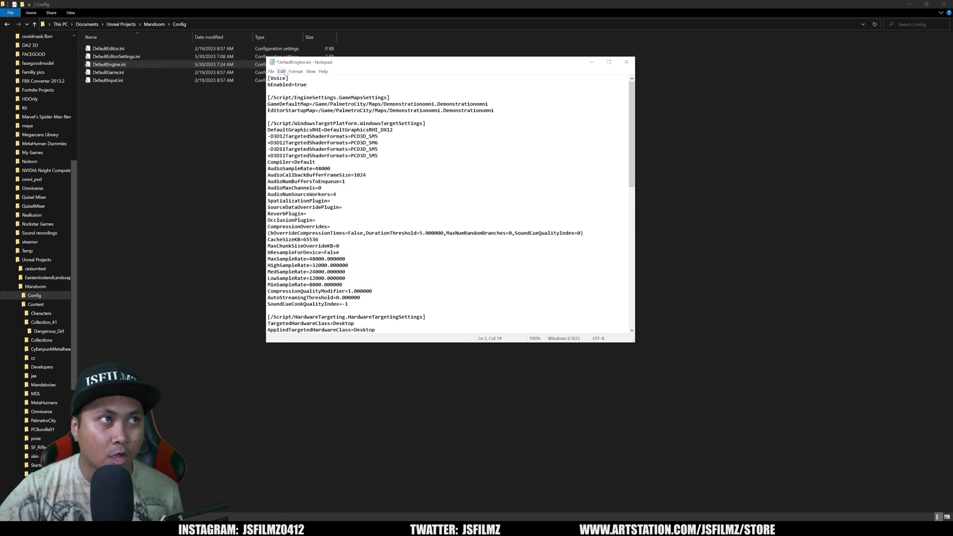
click(271, 72)
click(281, 103)
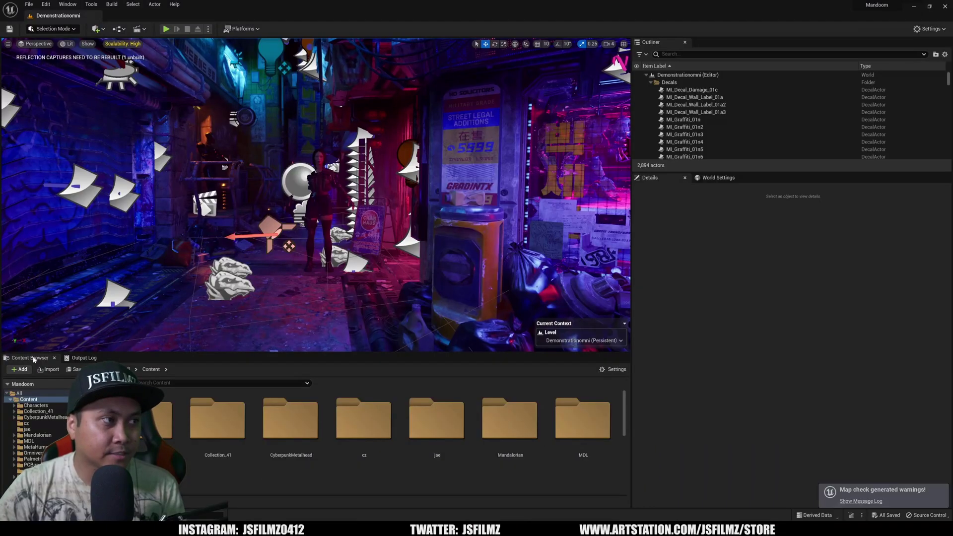
Step: Back in Unreal Engine, add the First Person Blueprint template content to the project
click(24, 370)
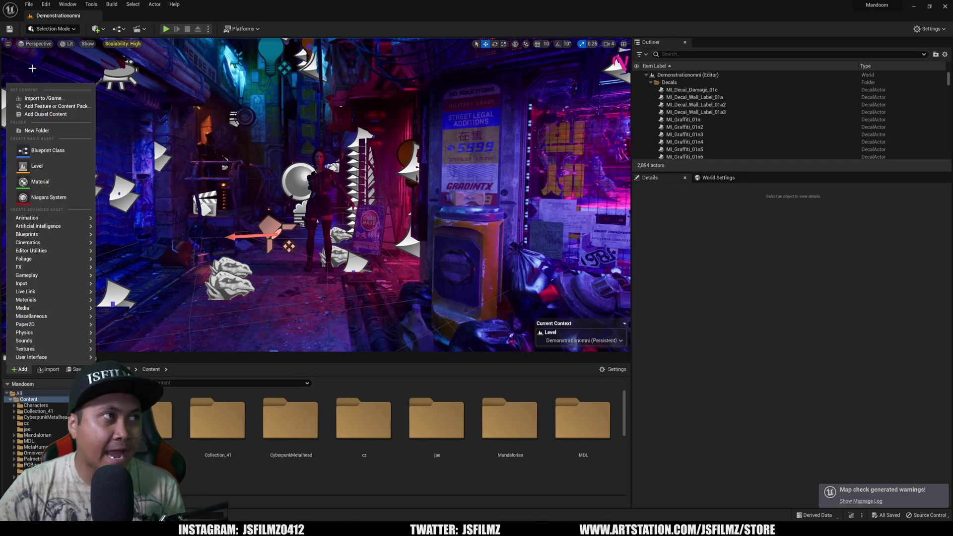
click(54, 106)
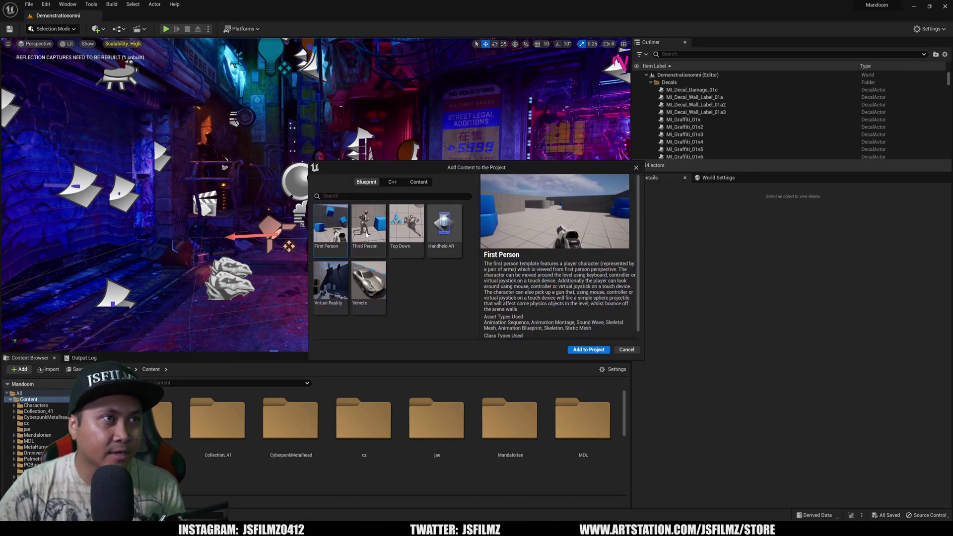
click(587, 350)
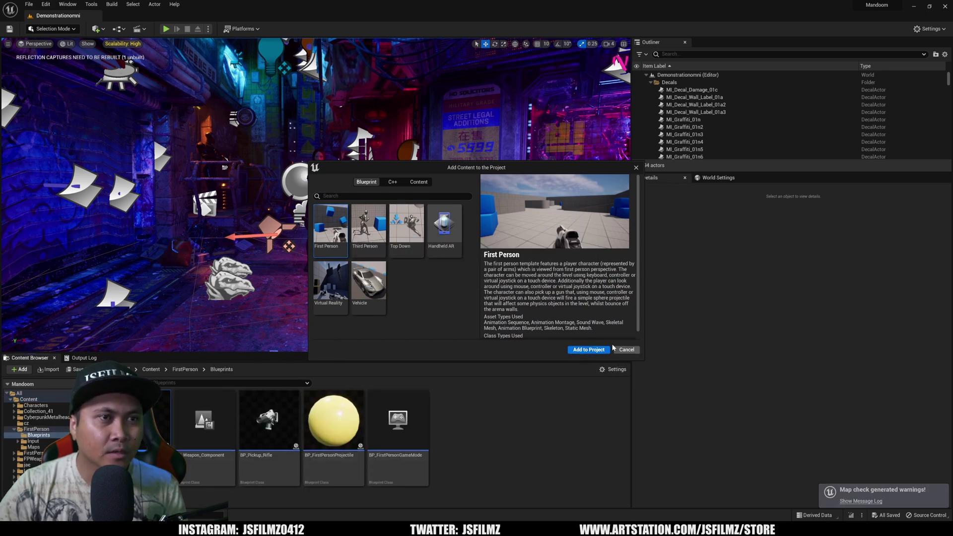
click(627, 350)
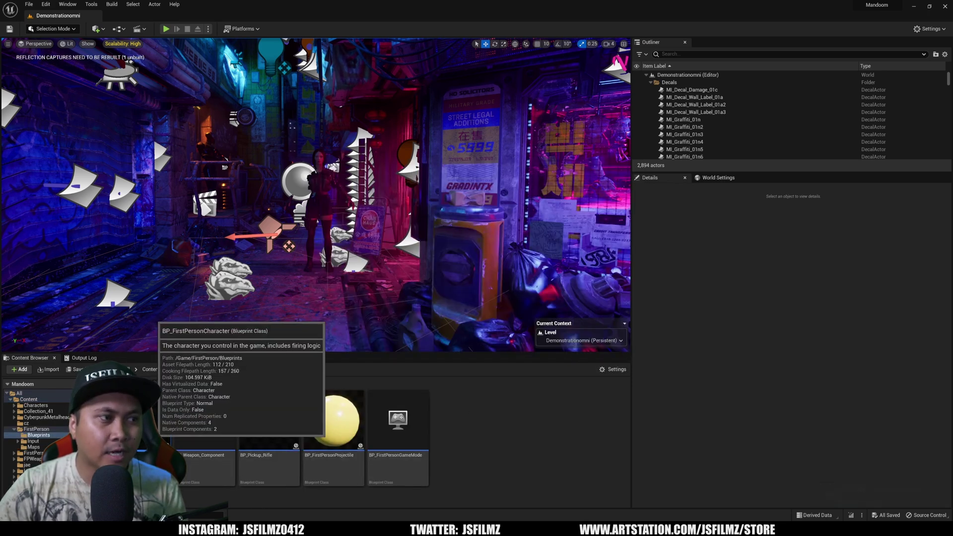
Step: Reparent the BP_FirstPersonCharacter blueprint to ConvaiBasePlayer and save it
double_click(152, 438)
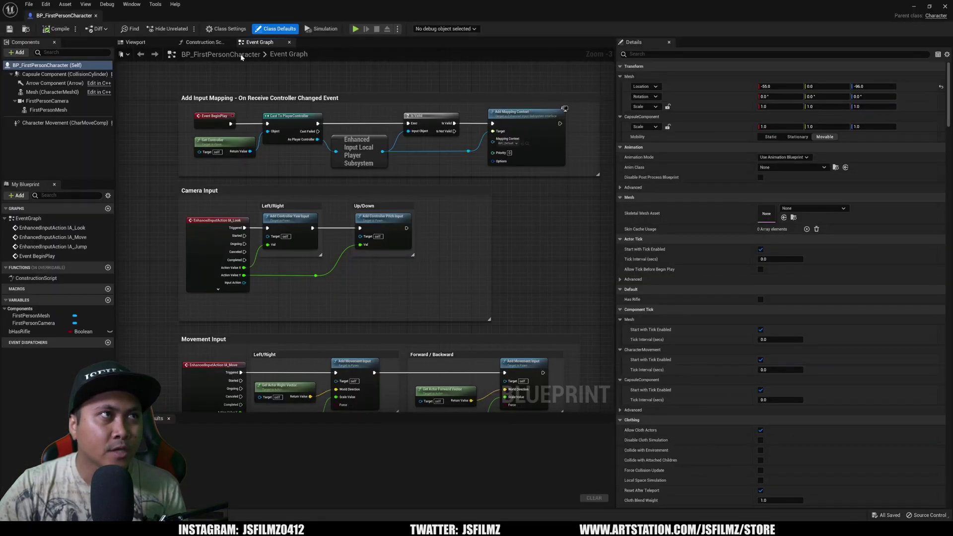
click(226, 28)
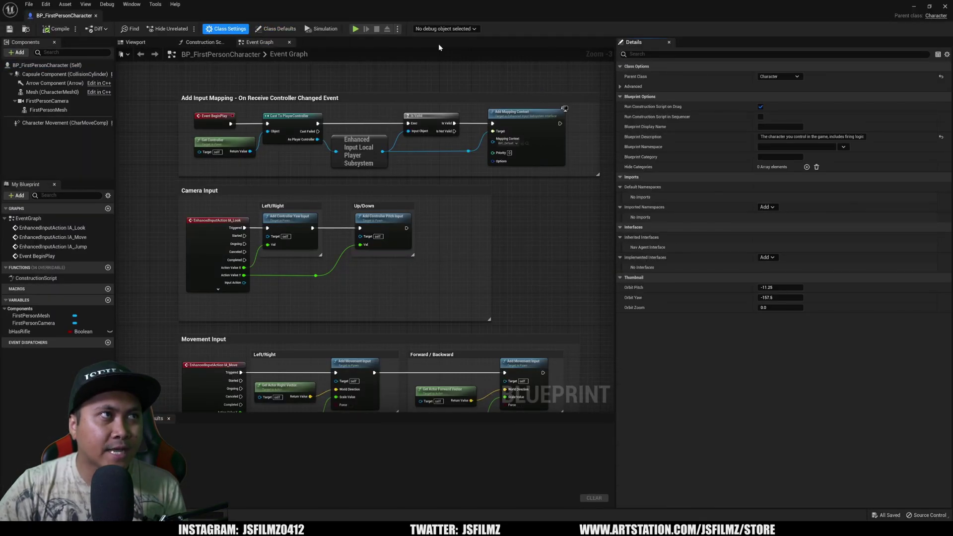
click(778, 77)
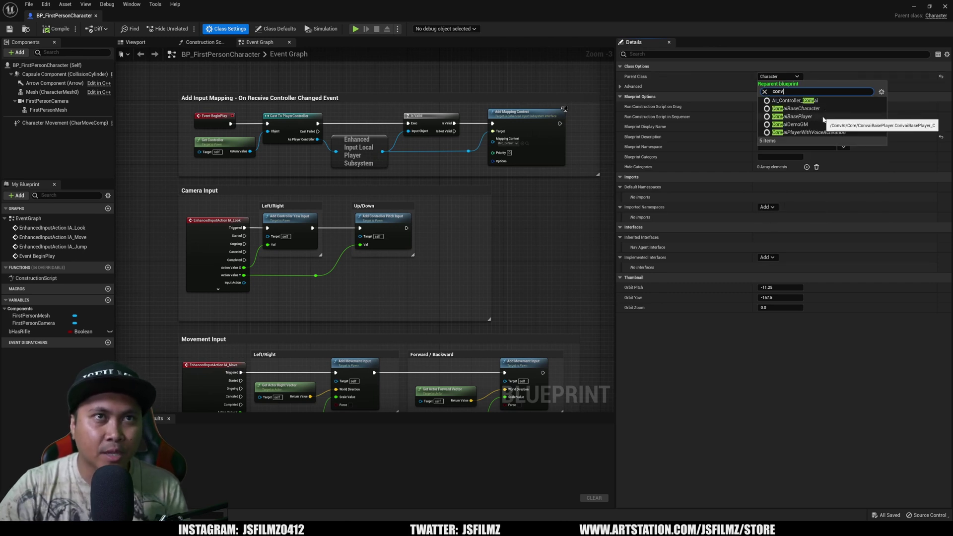
click(819, 117)
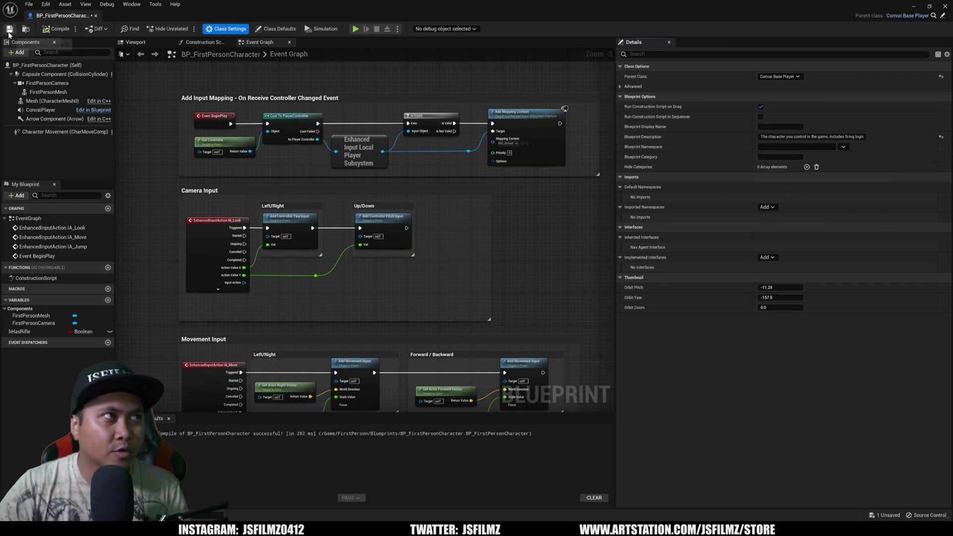
click(9, 30)
click(913, 6)
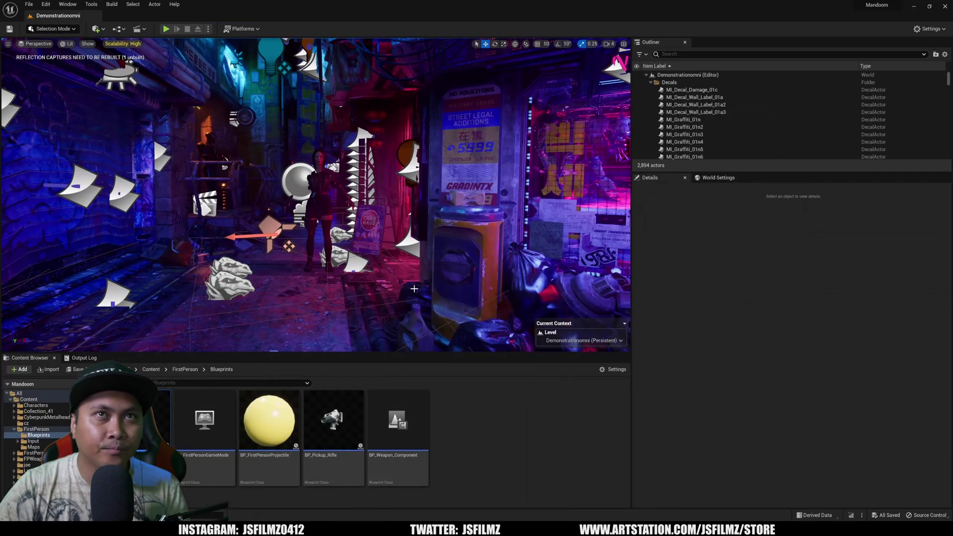
Step: Set the level's GameMode Override to BP_FirstPersonGameMode in the World Settings
click(718, 178)
click(813, 212)
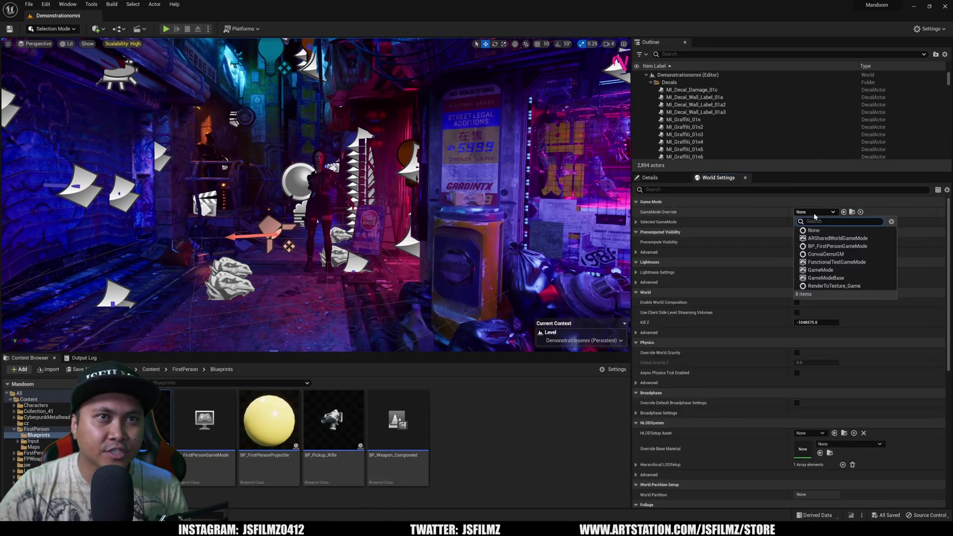
click(826, 247)
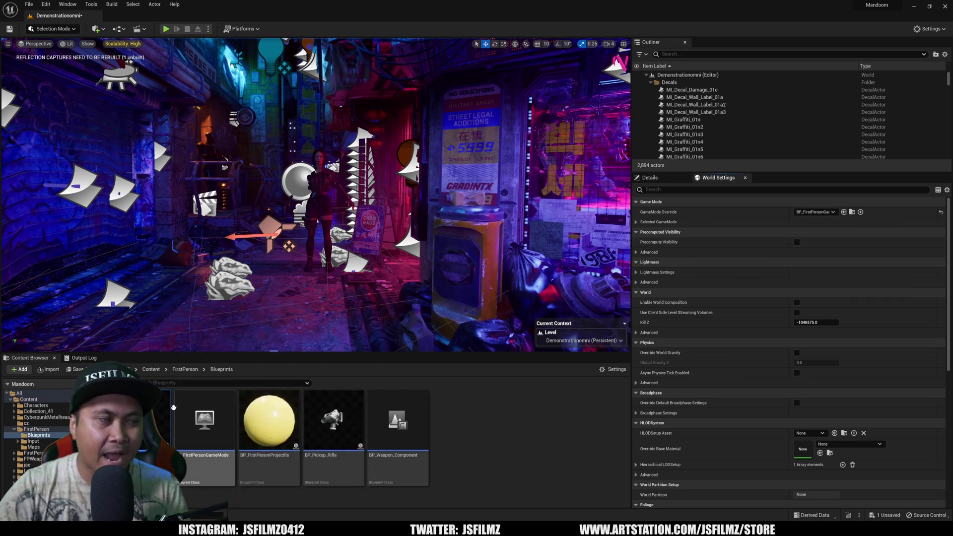
Step: Play the level, walk around in first person to test the Convai player, and stop the session
click(165, 28)
click(433, 259)
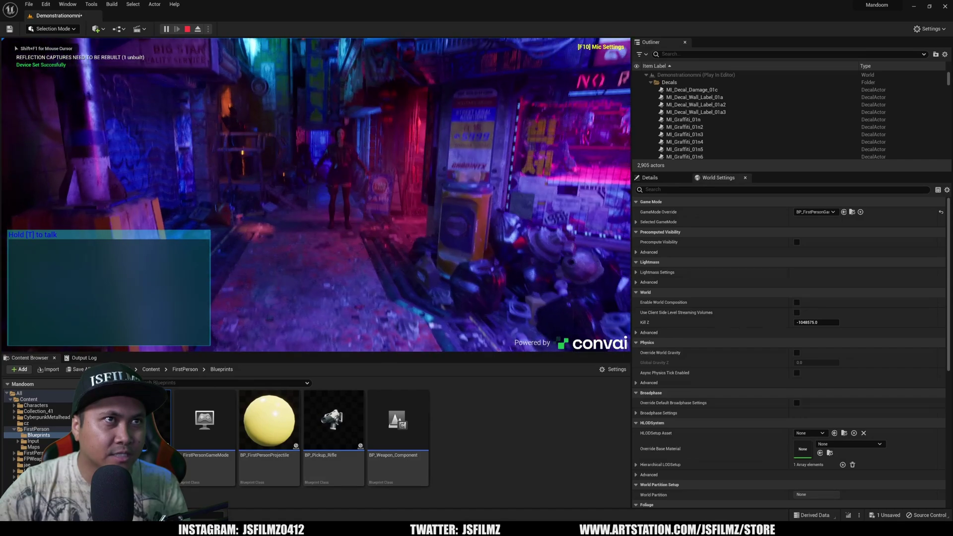
key(w)
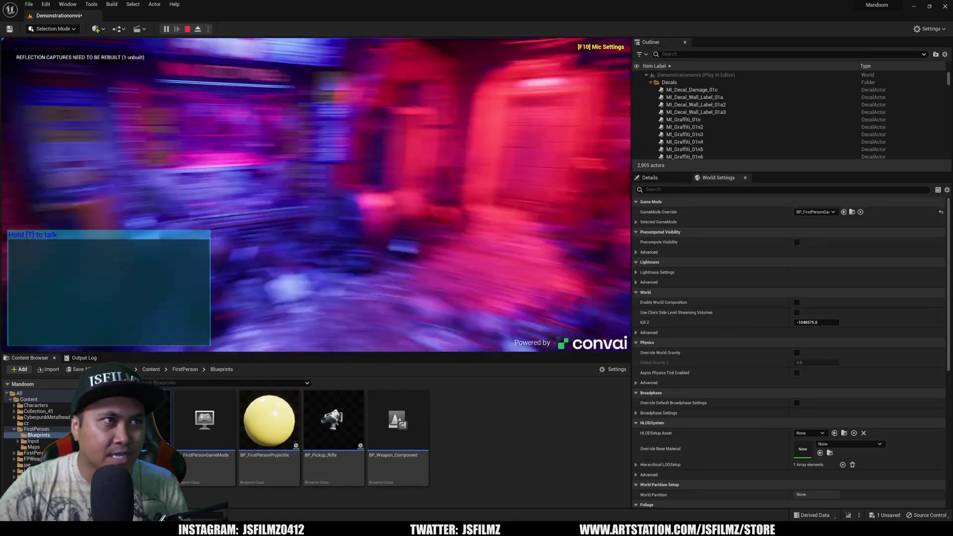
key(Escape)
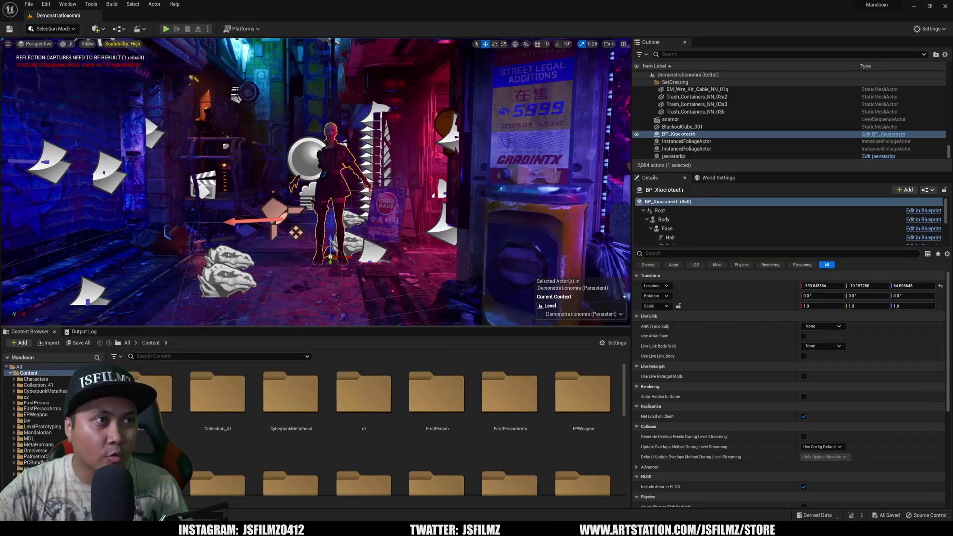
Step: Select the Hair component of the BP_Xiocioteeth actor and locate its groom asset Hair_M_BobStraight among the project files
right_drag(389, 258, 251, 149)
key(g)
key(w)
key(g)
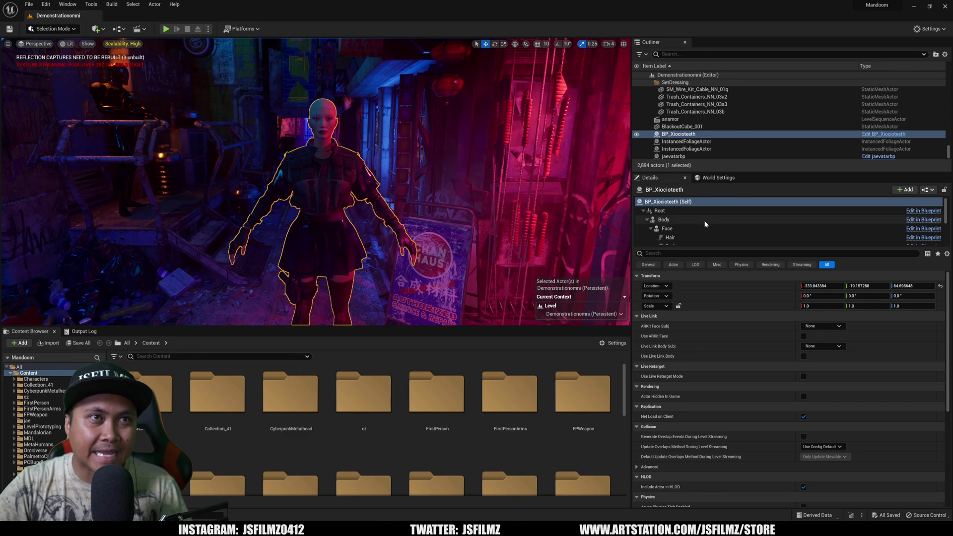
scroll(702, 221, down, 4)
scroll(694, 222, up, 2)
scroll(684, 221, up, 1)
click(670, 214)
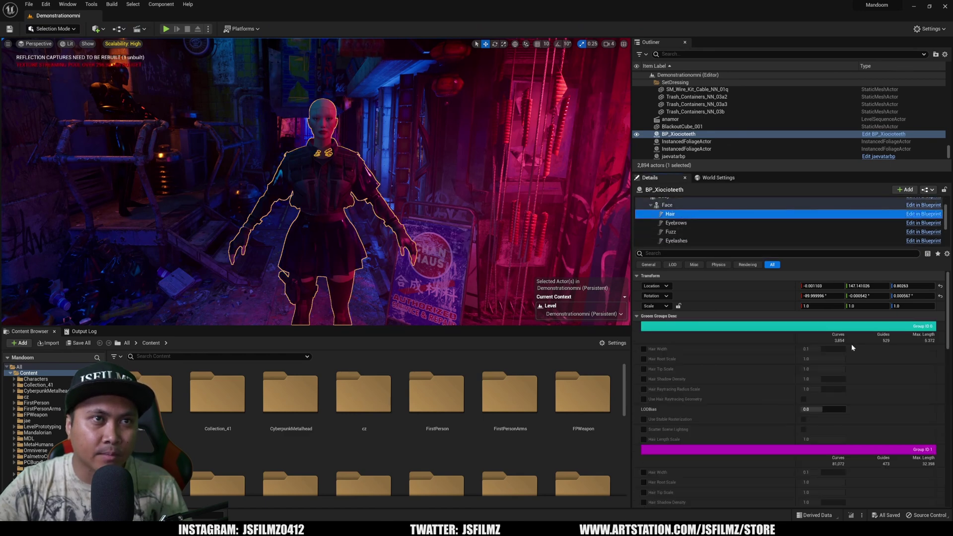
scroll(852, 404, down, 3)
scroll(839, 426, down, 3)
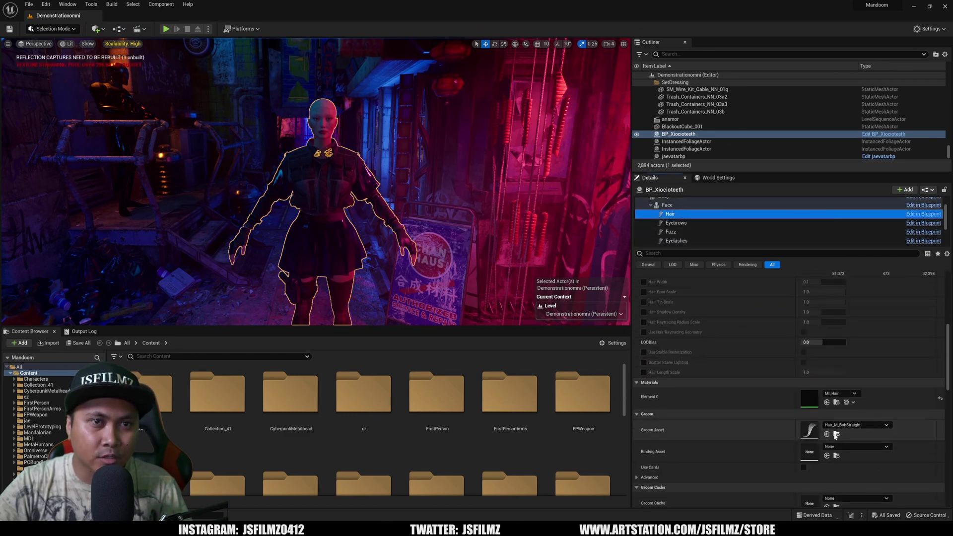
click(836, 434)
scroll(304, 468, down, 1)
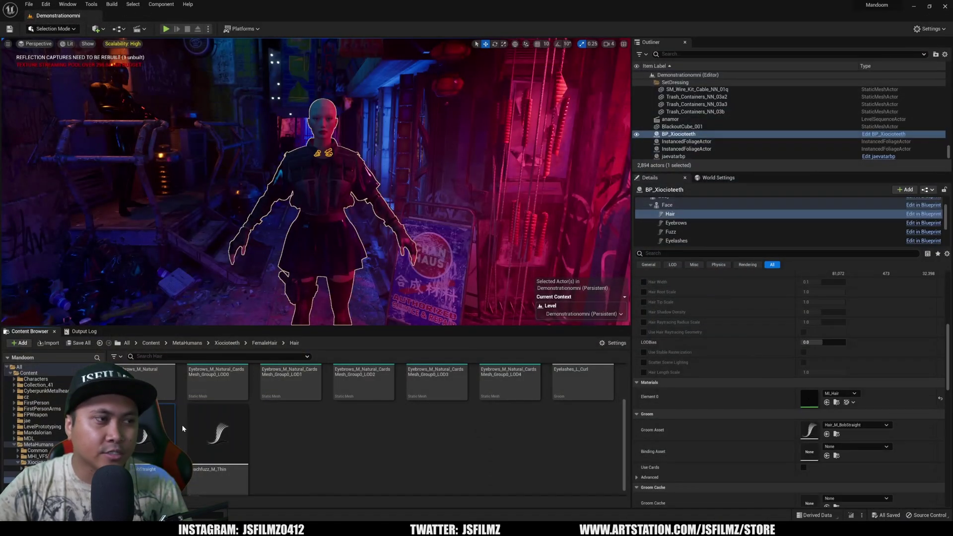
Step: Create a groom binding for Hair_M_BobStraight targeting the Xiocioteeth_FaceMesh skeletal mesh and assign it as the Hair component's binding asset
right_click(182, 429)
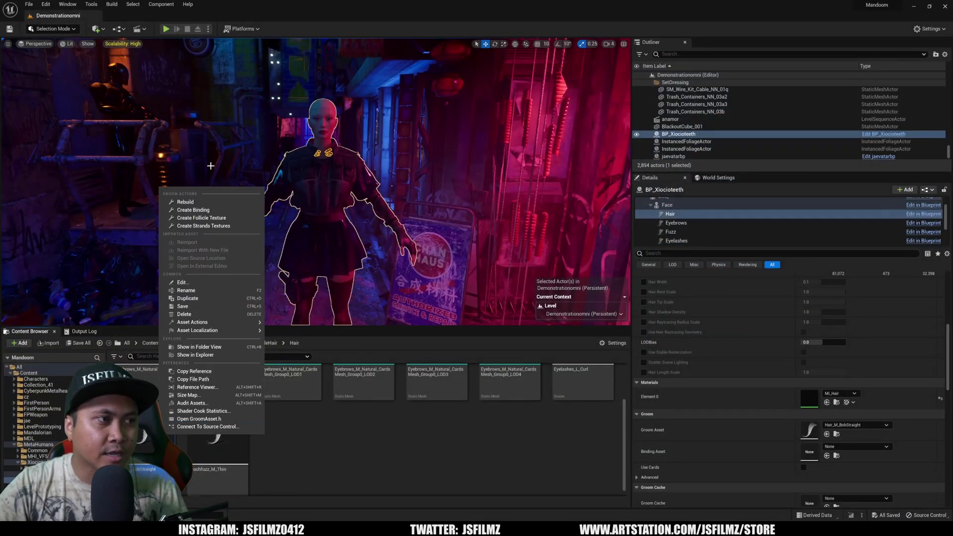
click(191, 211)
click(528, 277)
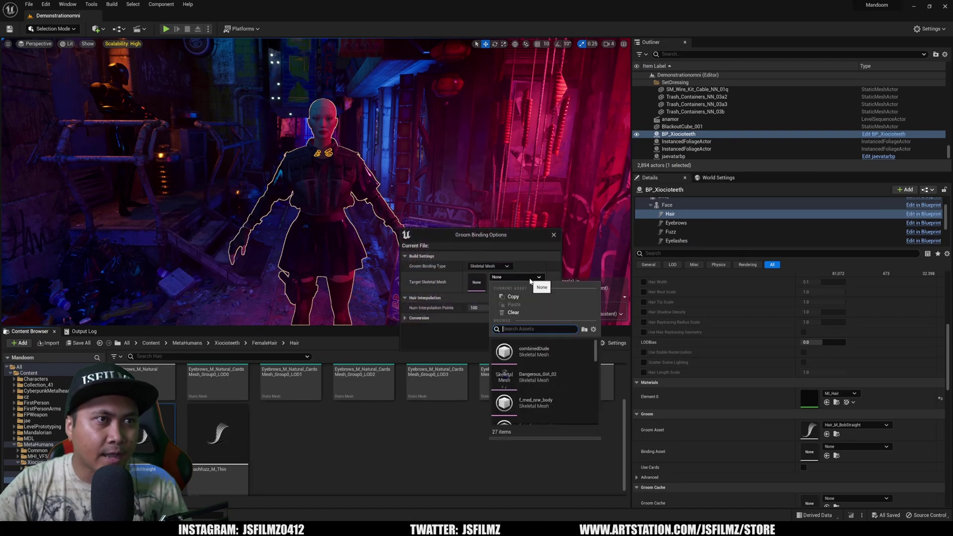
text(xi)
click(529, 351)
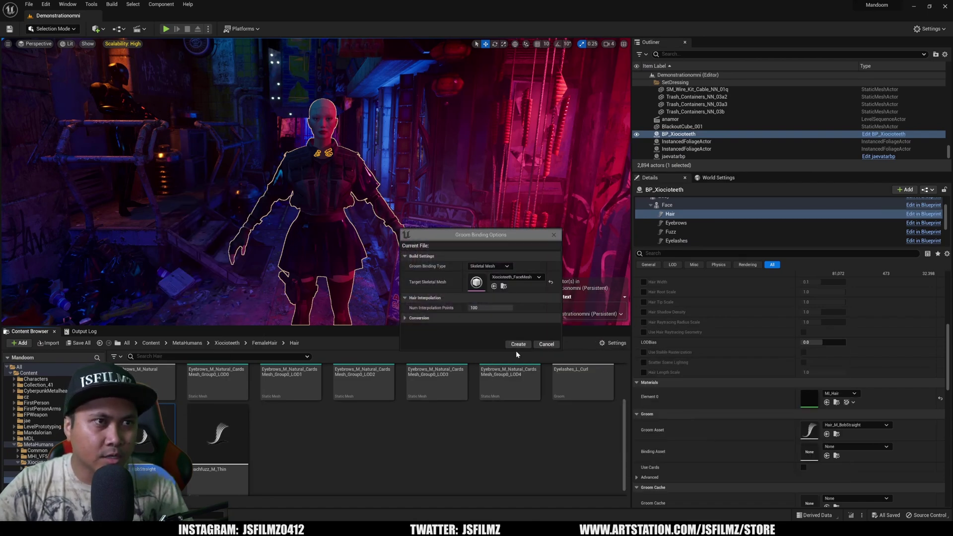
click(518, 344)
click(826, 455)
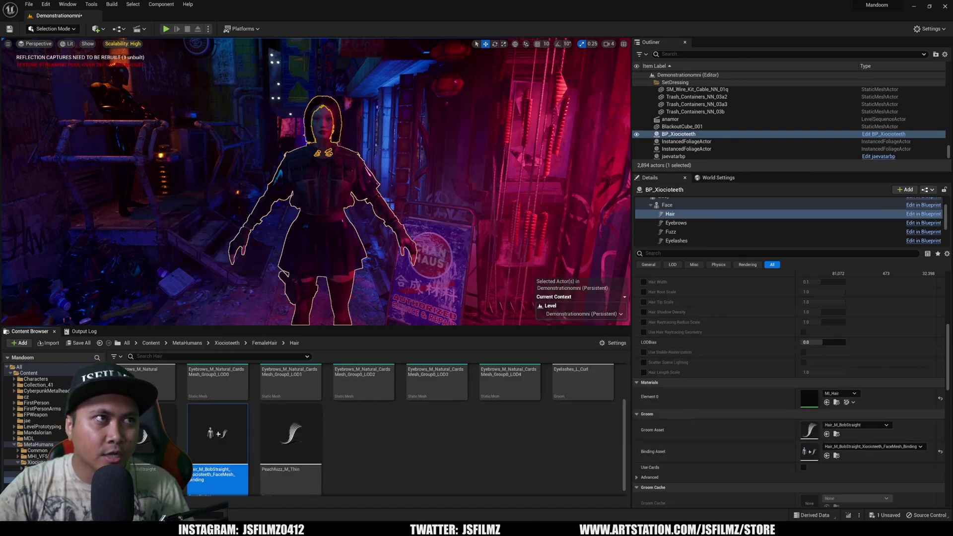
click(444, 178)
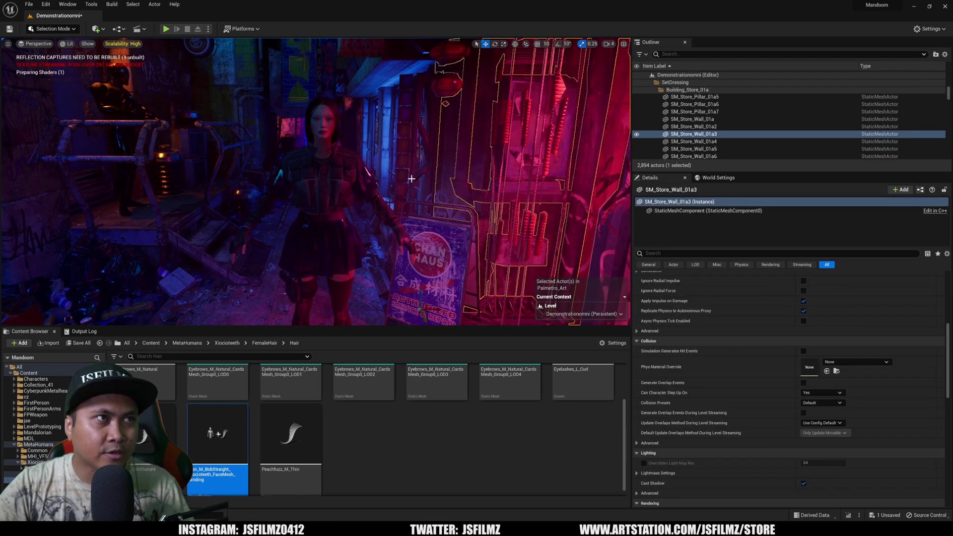
Step: Go to the MetaHumans Xiocioteeth folder and open the BP_Xiocioteeth blueprint for editing
scroll(415, 392, up, 2)
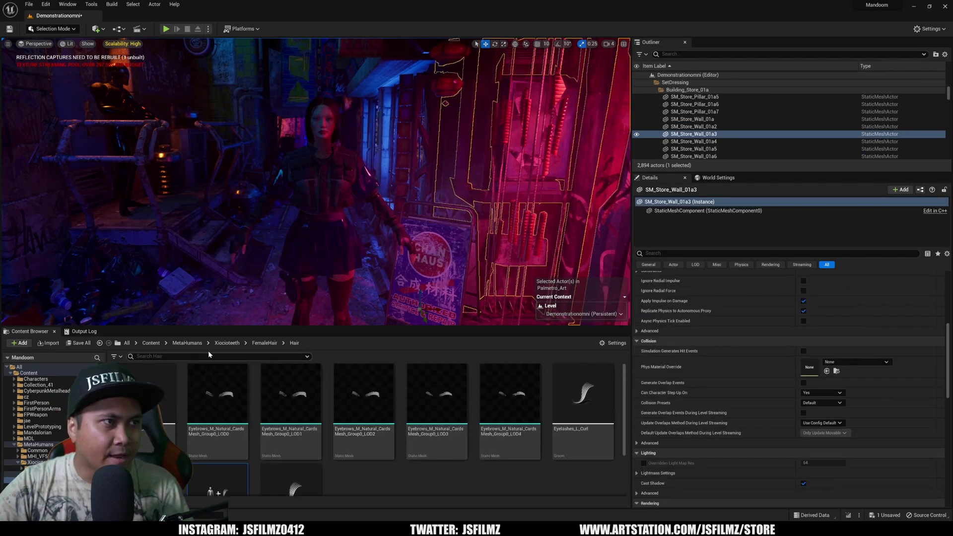
click(227, 343)
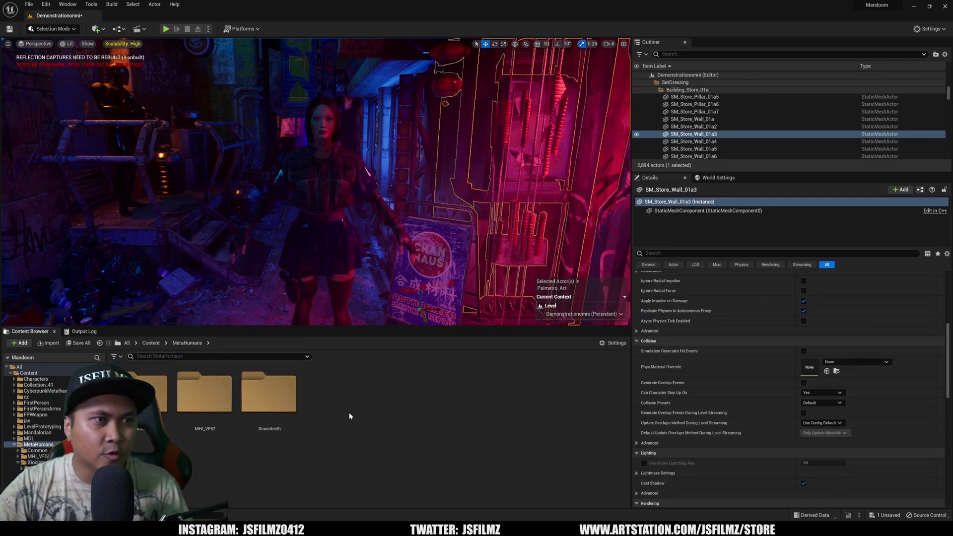
double_click(340, 408)
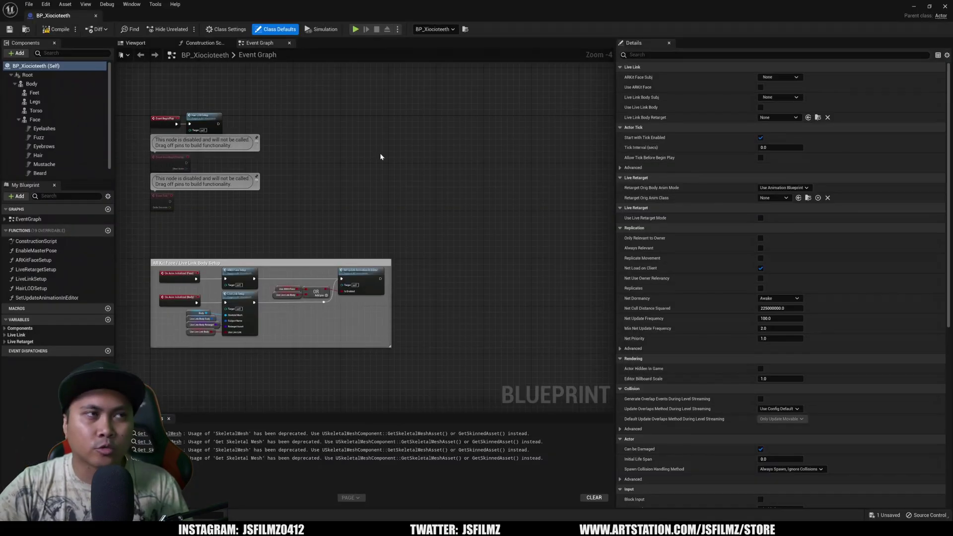
Step: Reparent the BP_Xiocioteeth blueprint to the ConvaiBaseCharacter class
click(219, 29)
click(792, 78)
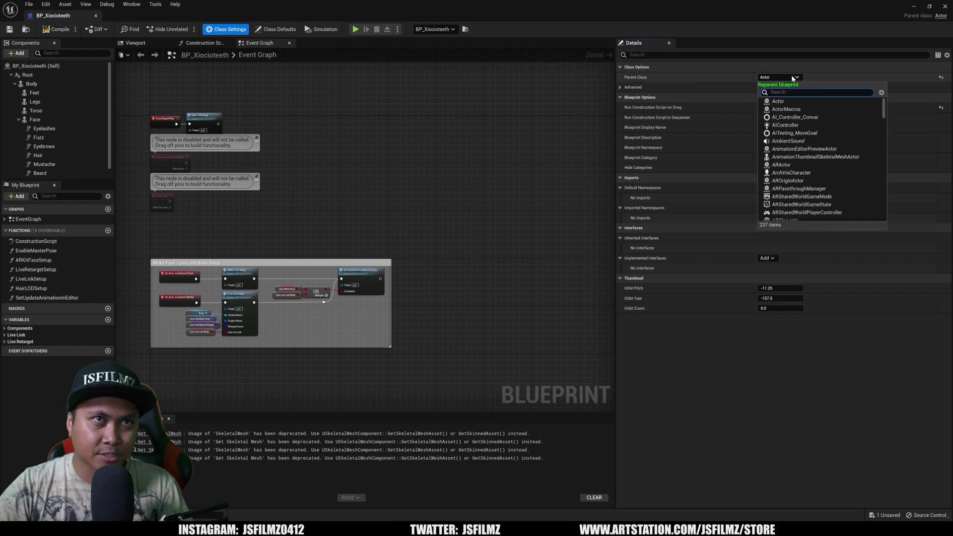
text(conv)
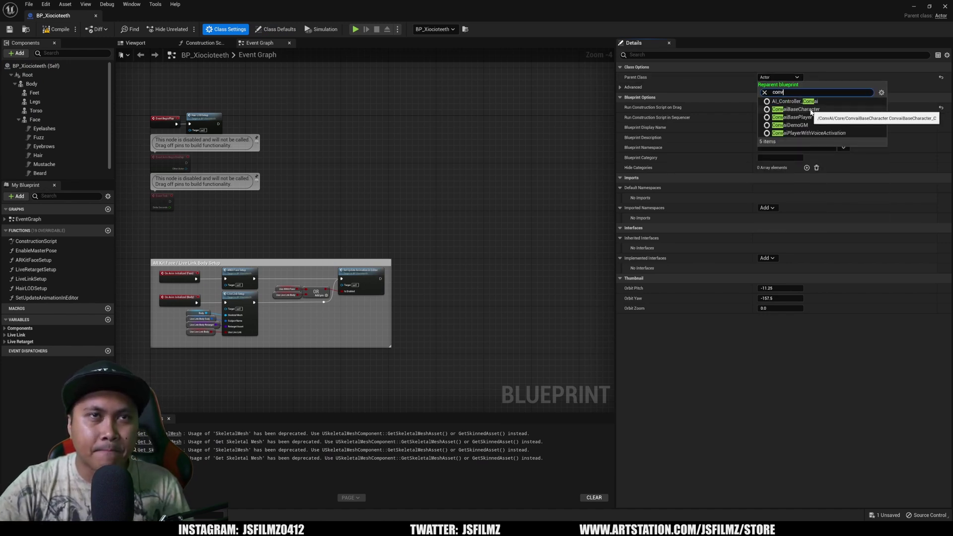
click(809, 110)
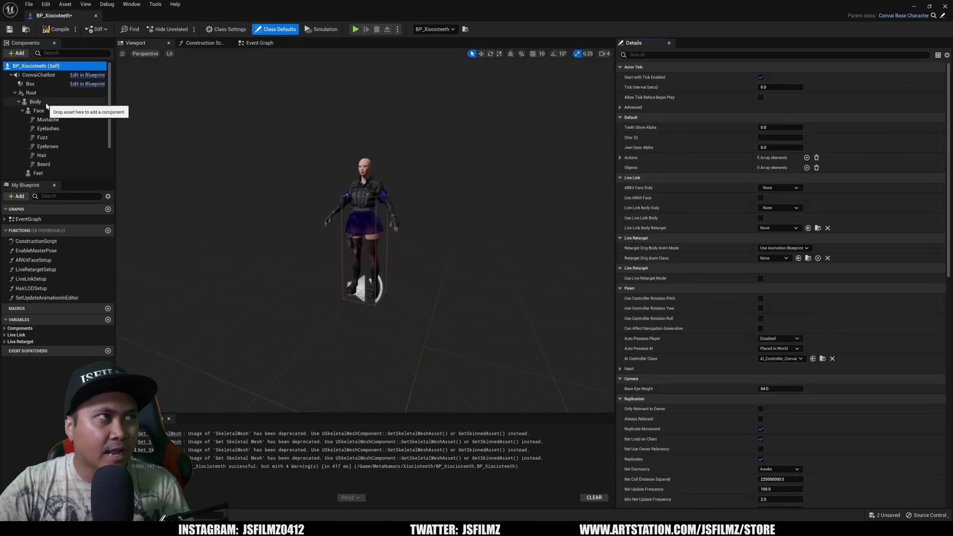
Step: Set the Body component's anim class to Convai_MetaHuman_BodyAnim
click(44, 101)
click(795, 198)
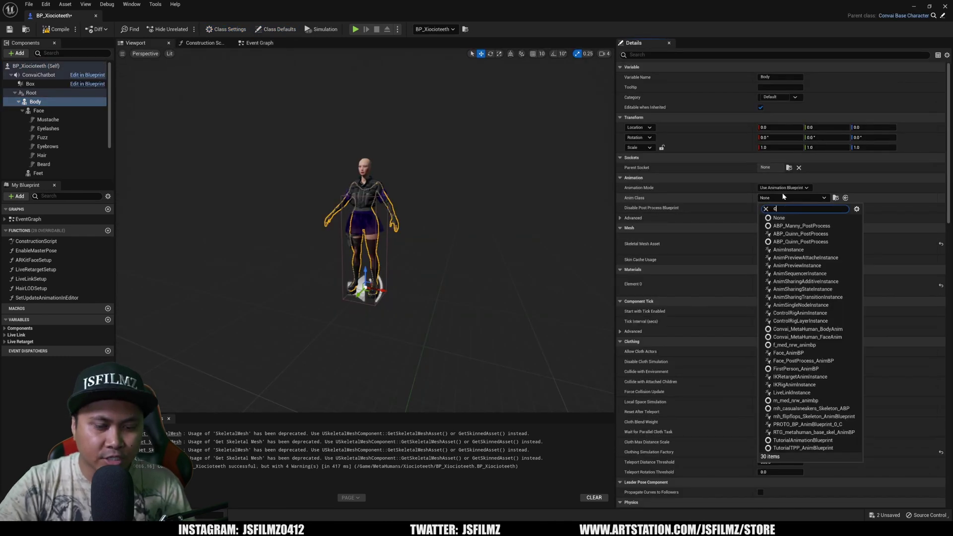
text(conv)
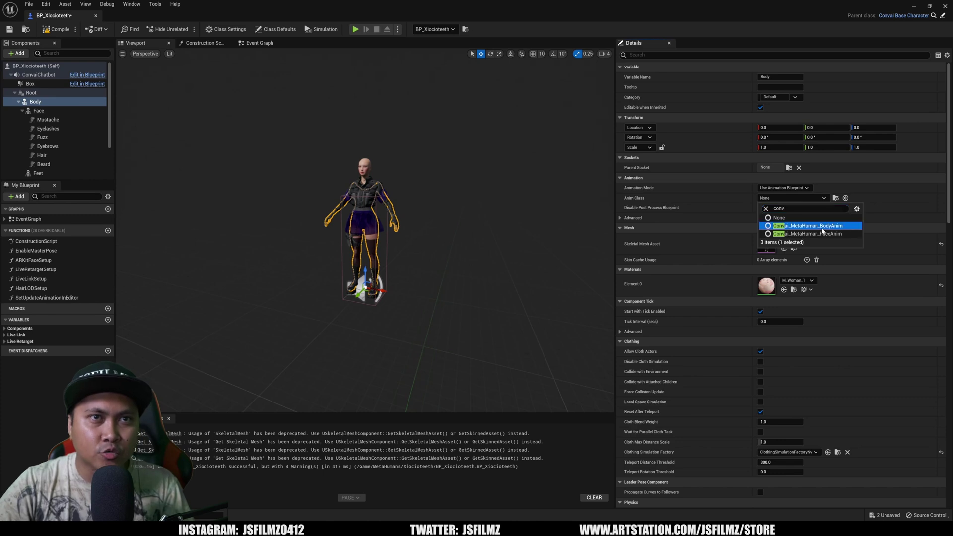
click(808, 226)
Step: Set the Face component's anim class to Convai_MetaHuman_FaceAnim and compile the blueprint
click(42, 112)
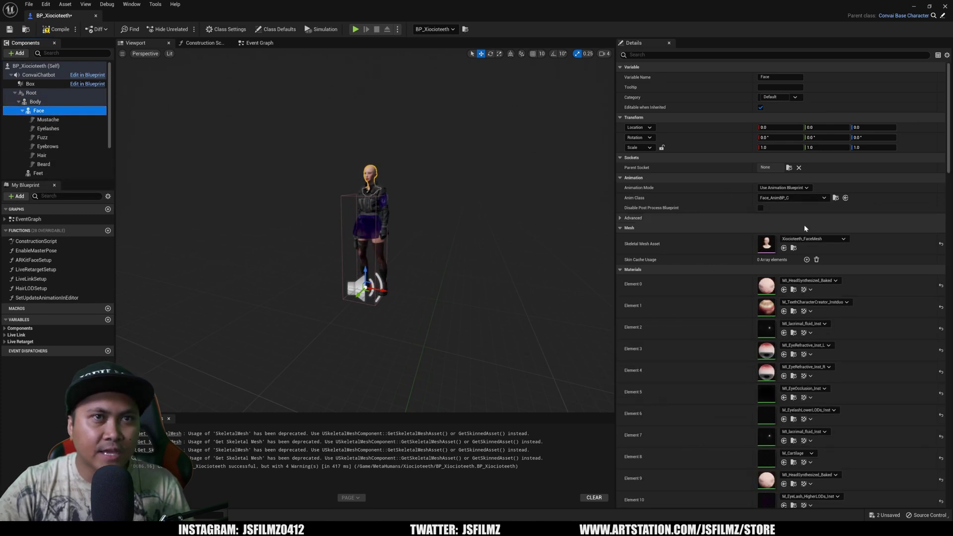
click(787, 198)
text(coin)
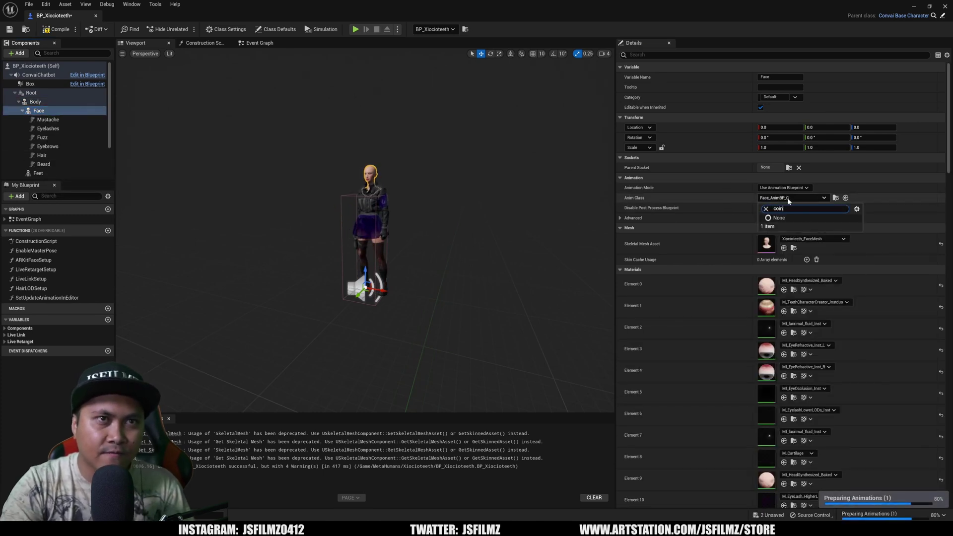
text(nv)
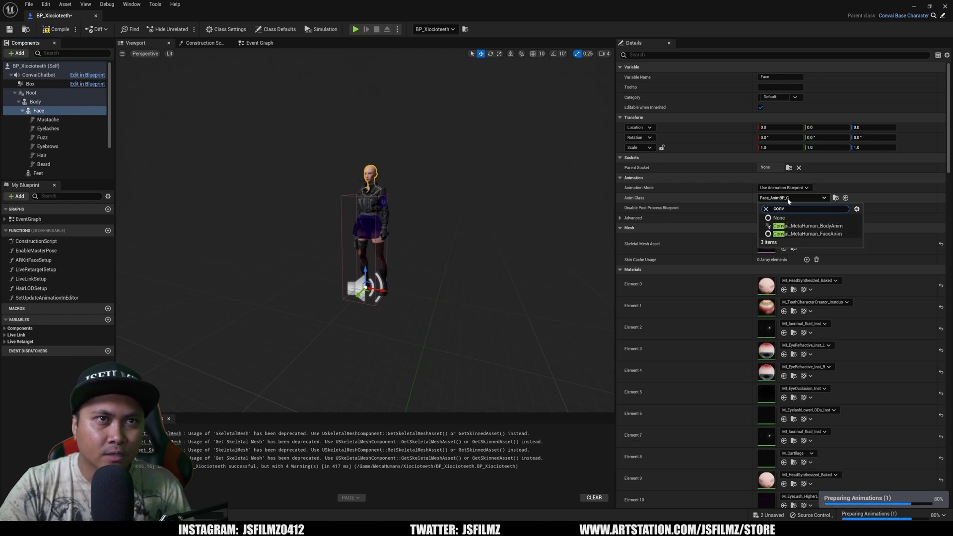
click(800, 233)
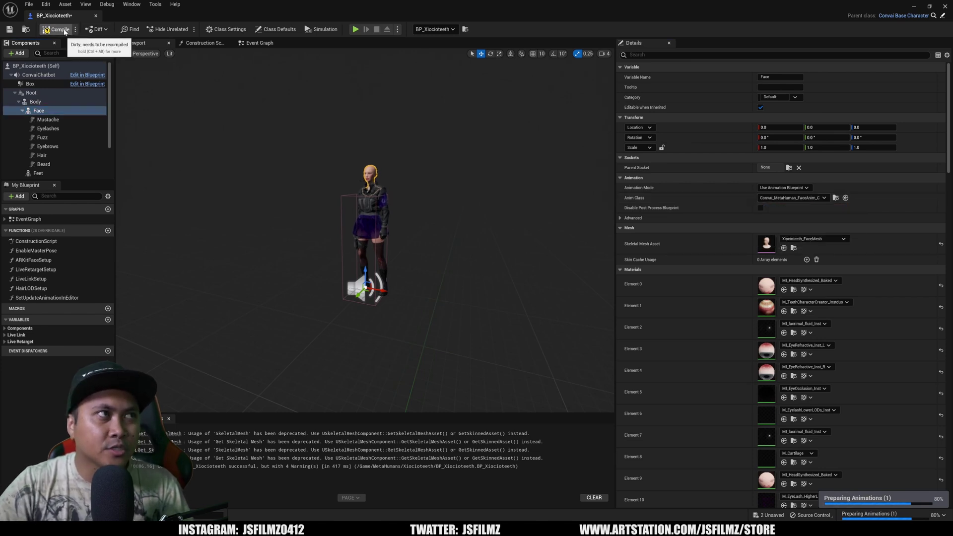
key(F7)
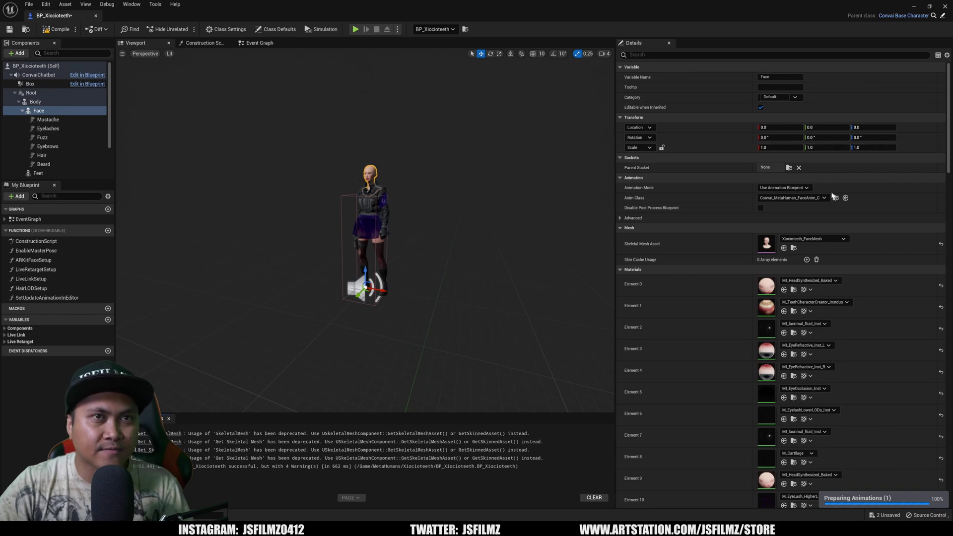
Step: Open the Convai_MetaHuman_FaceAnim animation blueprint, examine the viseme and mouth nodes in its AnimGraph, and return to the level
click(914, 6)
double_click(225, 396)
scroll(422, 248, down, 8)
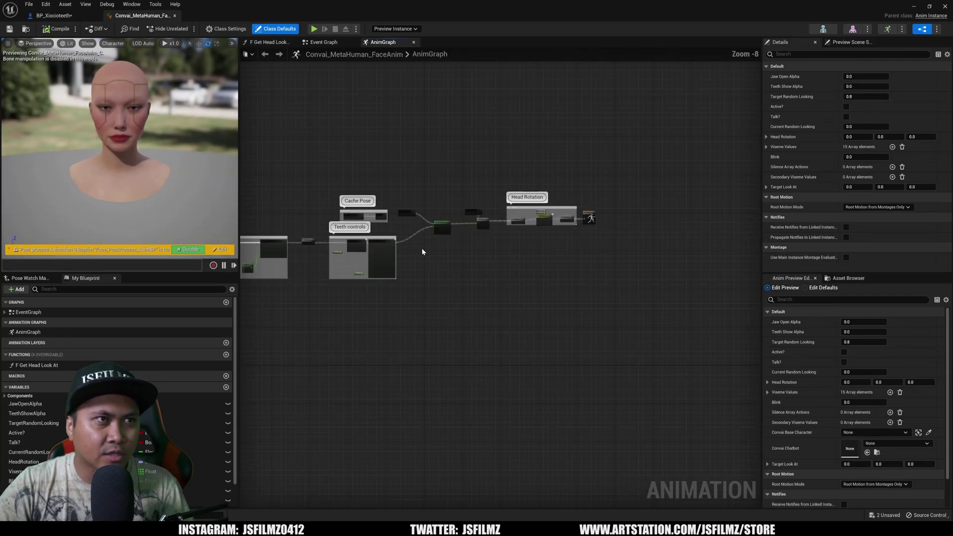
right_drag(407, 298, 463, 310)
scroll(506, 309, up, 5)
scroll(549, 291, down, 2)
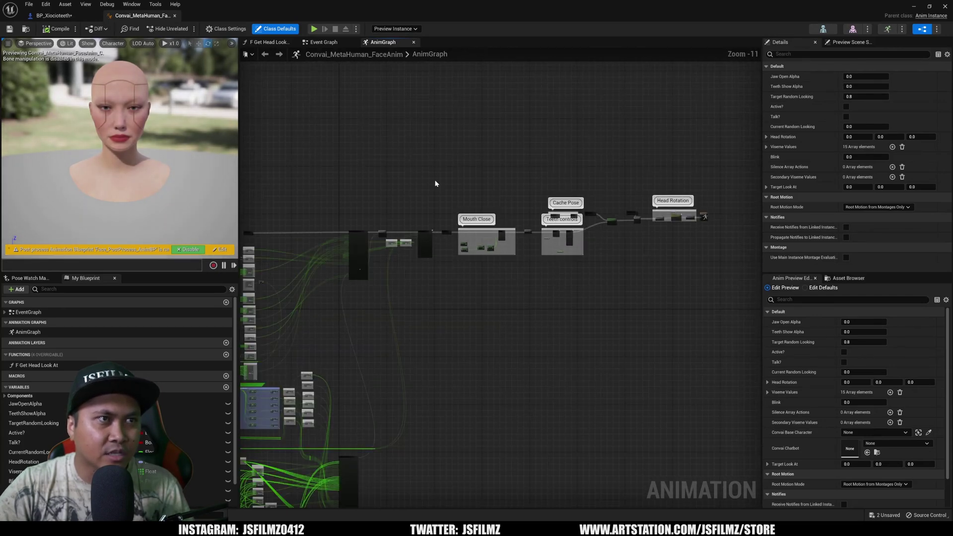
scroll(604, 258, down, 2)
right_drag(508, 358, 624, 347)
scroll(624, 348, up, 1)
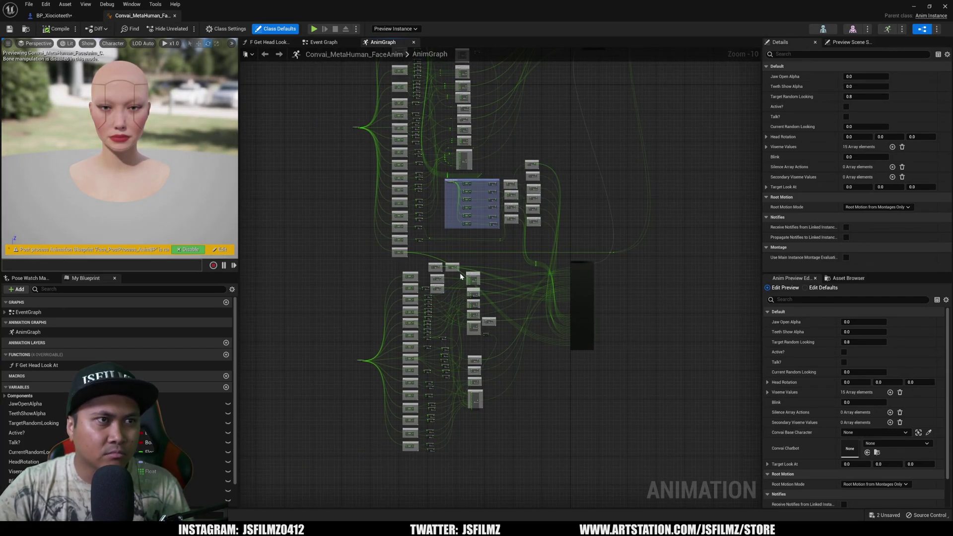
scroll(434, 246, up, 9)
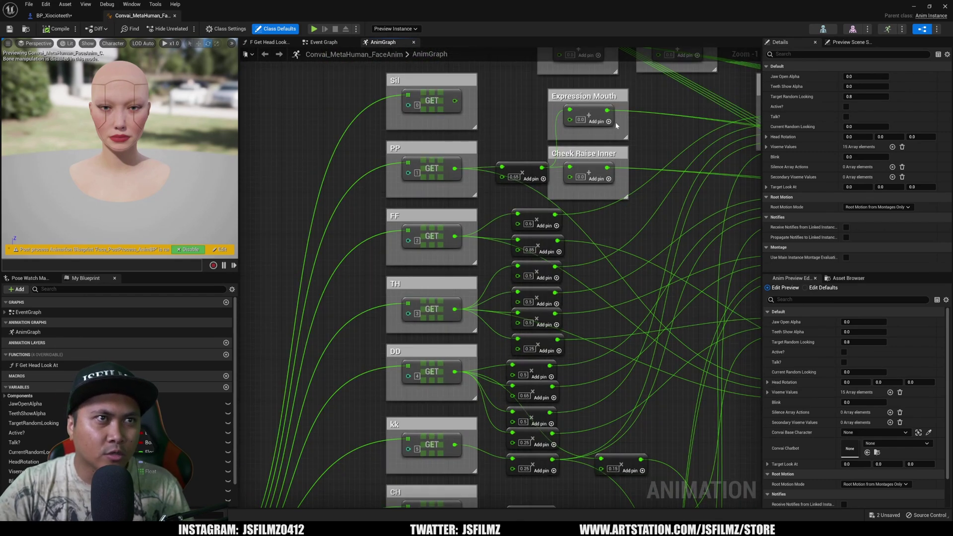
scroll(655, 194, down, 4)
right_drag(716, 94, 677, 178)
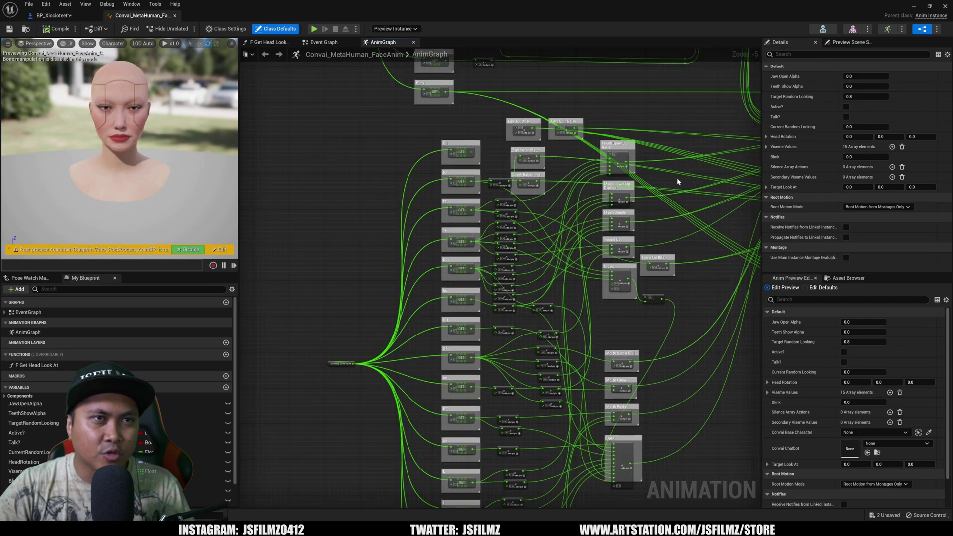
scroll(646, 162, up, 1)
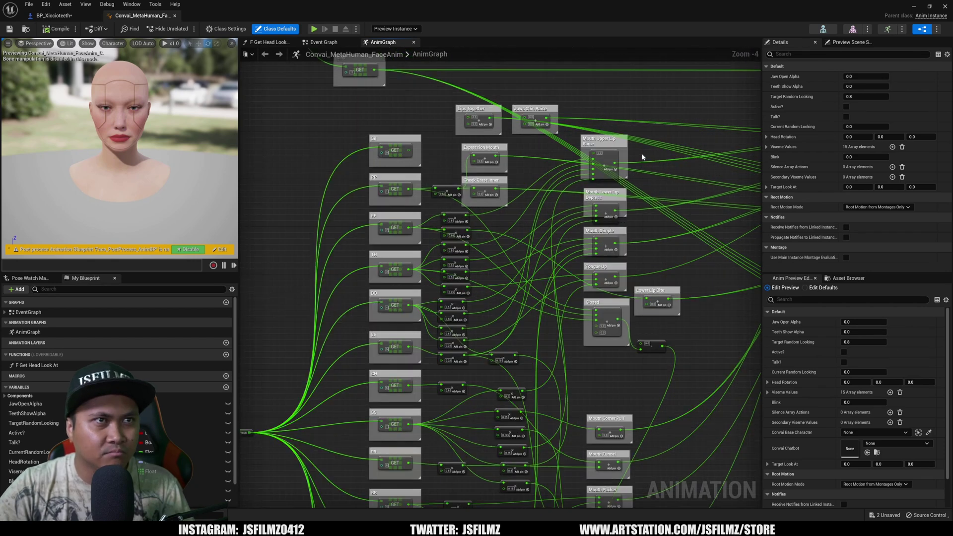
scroll(641, 152, down, 2)
scroll(419, 309, up, 5)
scroll(537, 236, up, 1)
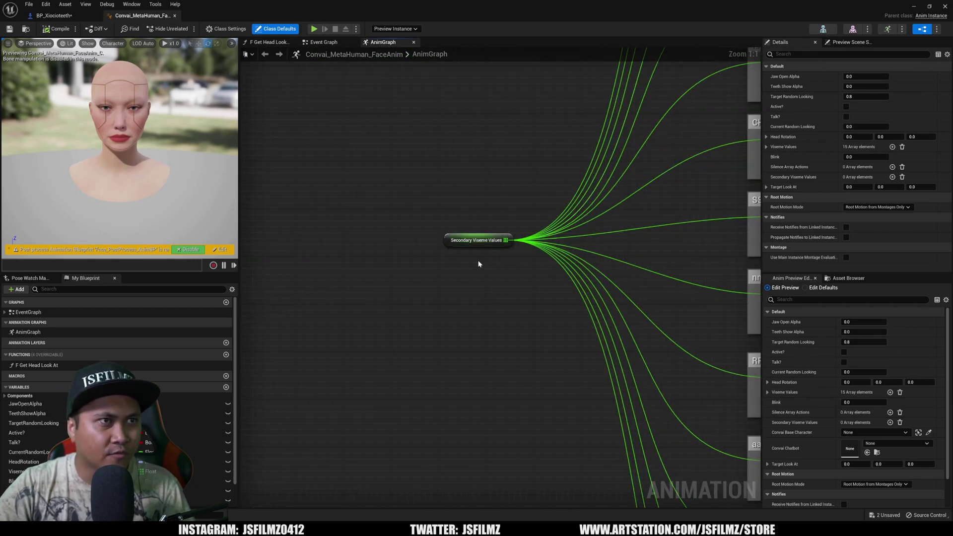
scroll(481, 260, down, 3)
right_drag(494, 261, 368, 313)
click(913, 7)
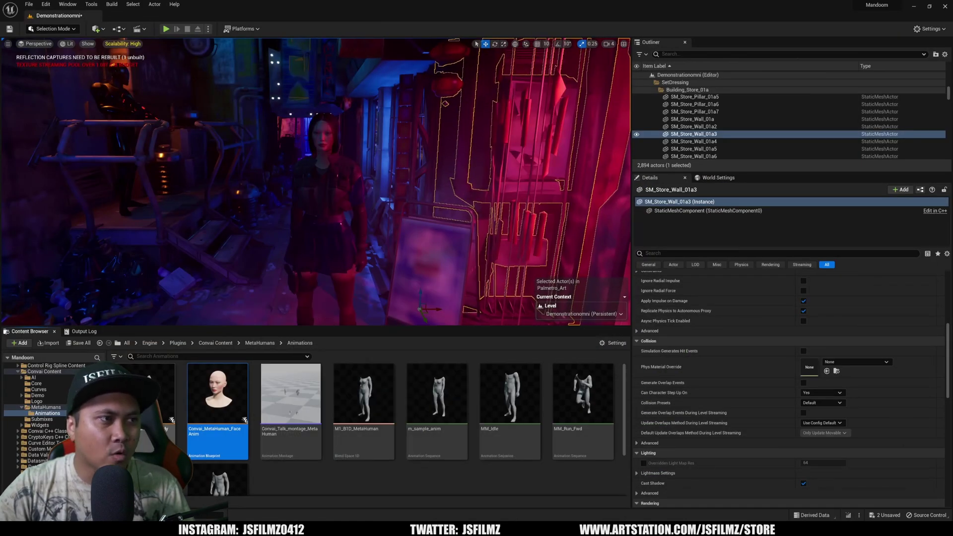
Step: Select the BP_Xiocioteeth actor in the level and run the texture streaming pool console command
right_drag(301, 189, 251, 240)
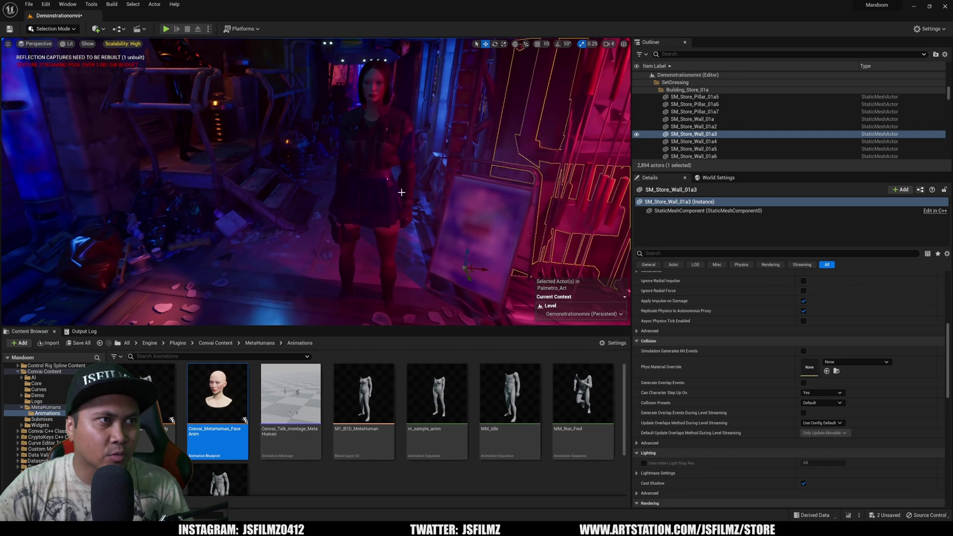
click(379, 182)
mouse_move(147, 76)
right_down()
mouse_move(177, 56)
mouse_move(147, 76)
right_up()
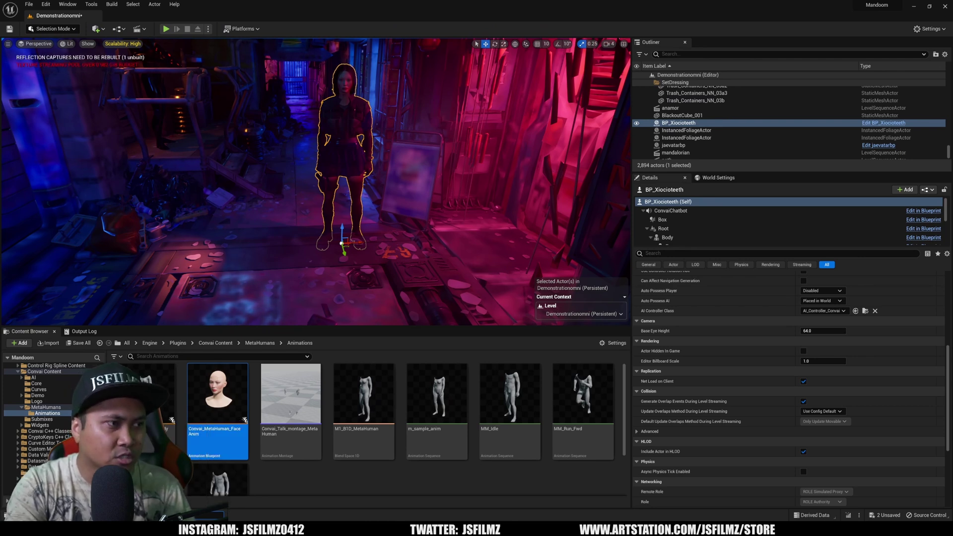
text(texturestrea)
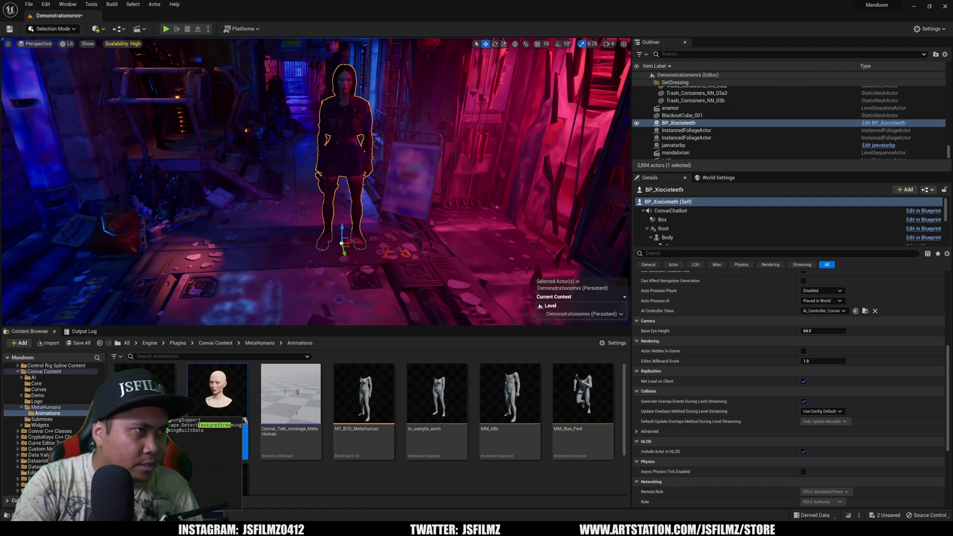
text(mingp)
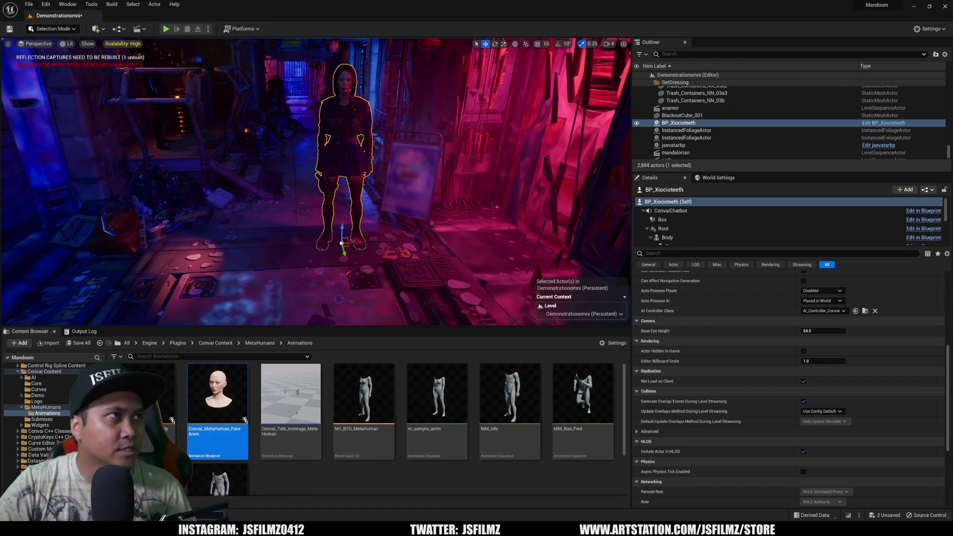
Step: Rotate the BP_Xiocioteeth actor slightly and adjust its position in the alley
right_drag(349, 187, 332, 162)
key(e)
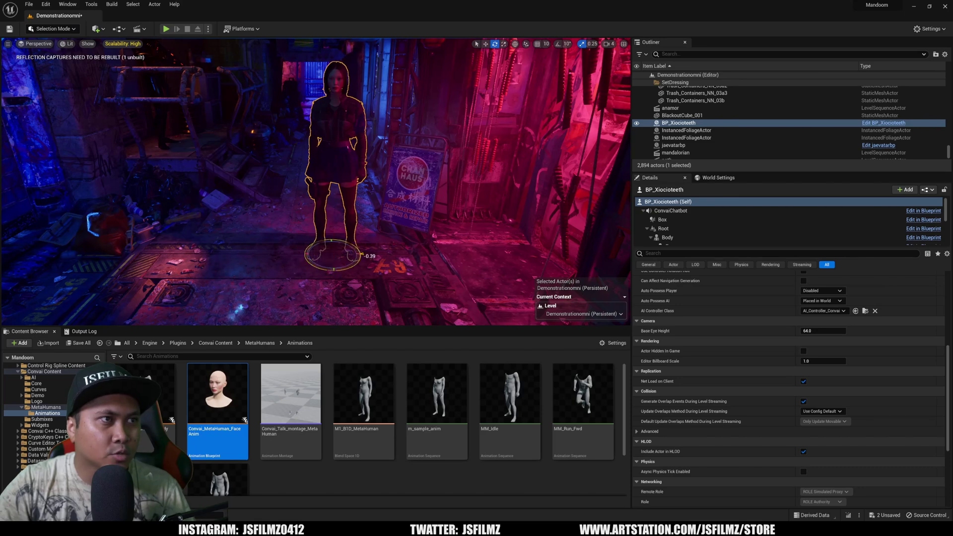
key(w)
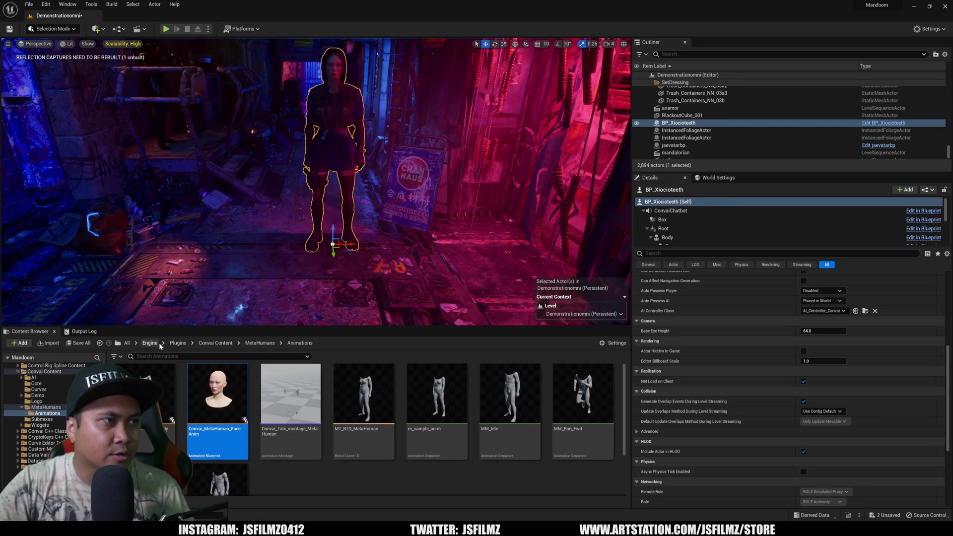
Step: Override the level's game mode with BP_FirstPersonGameMode in the world settings and expand its selected game mode classes
scroll(45, 397, up, 10)
click(44, 373)
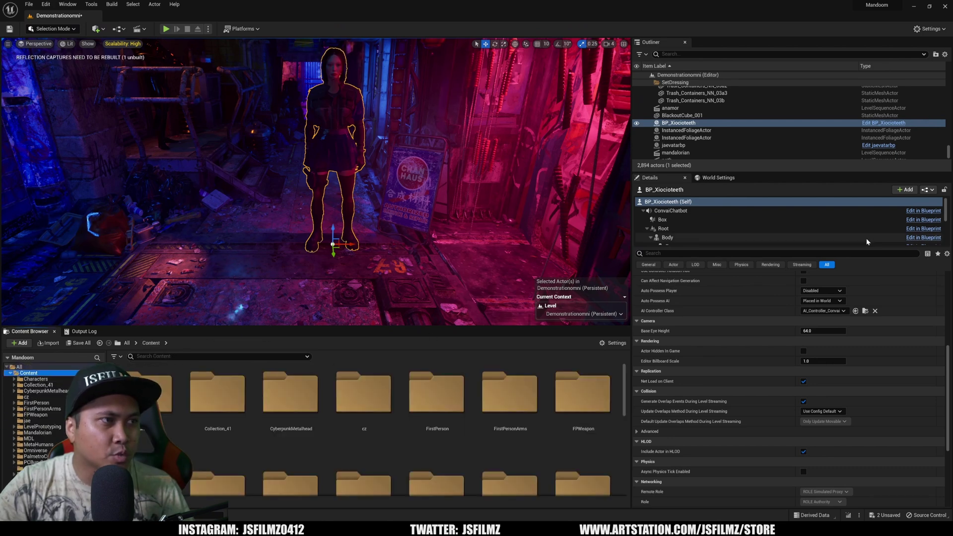
click(718, 178)
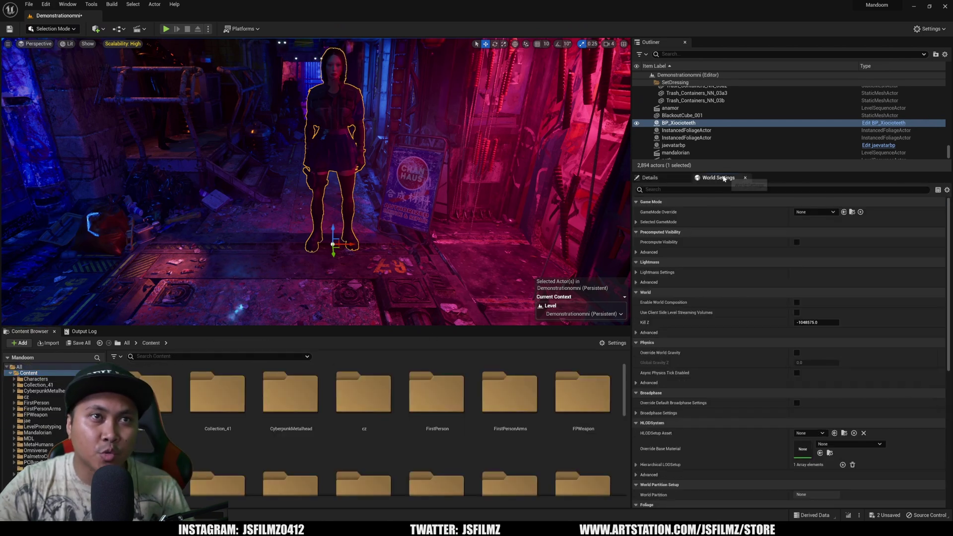
click(814, 212)
click(836, 246)
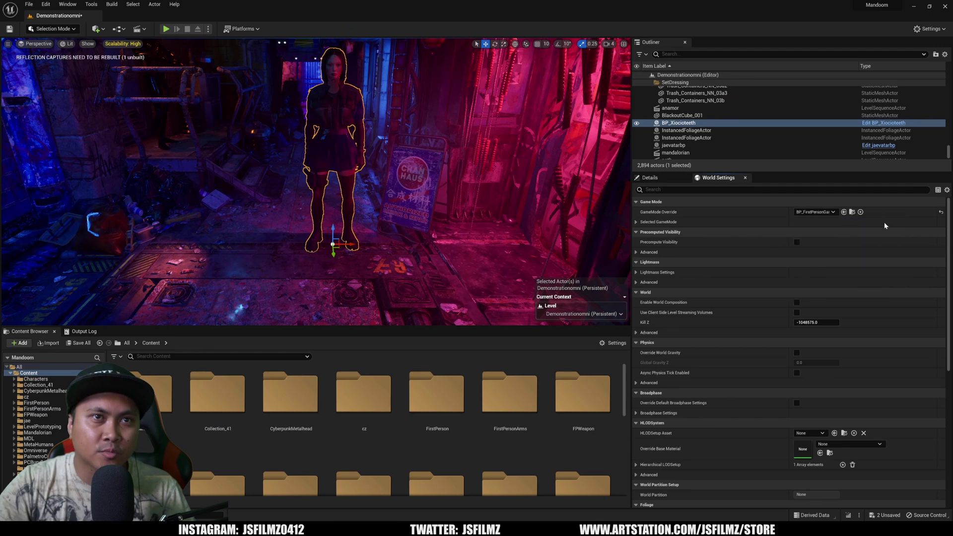
click(635, 223)
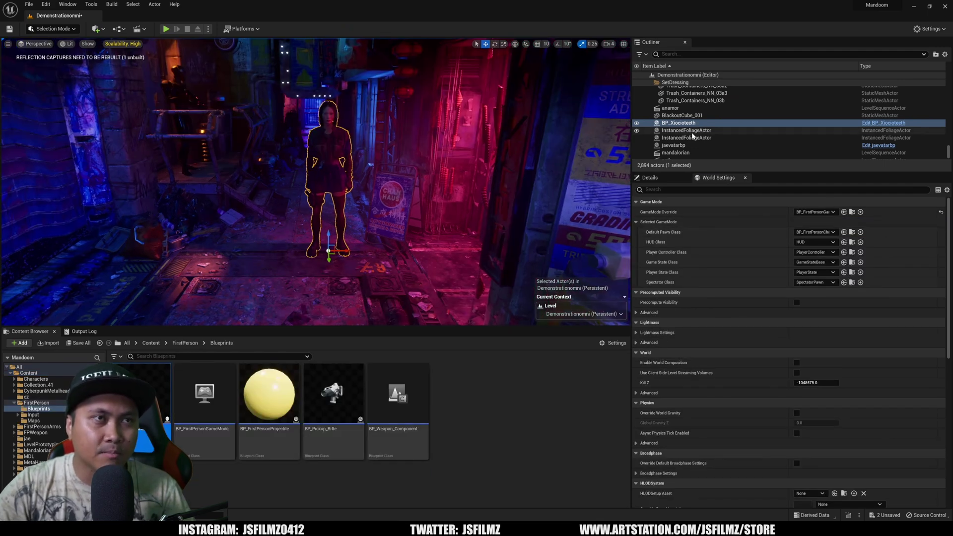
Step: Copy the character's ID from the Convai dashboard and paste it into the Char ID property of the BP_Xiocioteeth actor
click(649, 178)
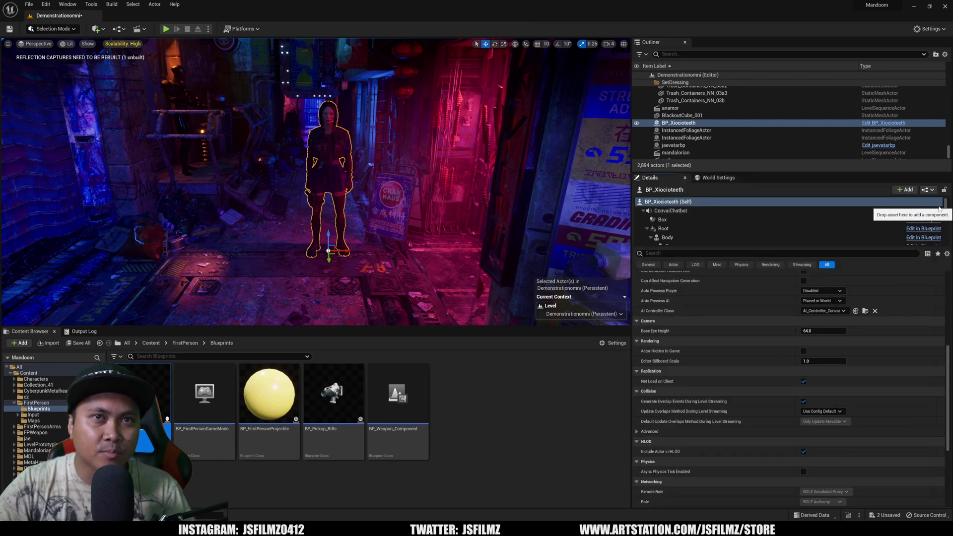
click(665, 202)
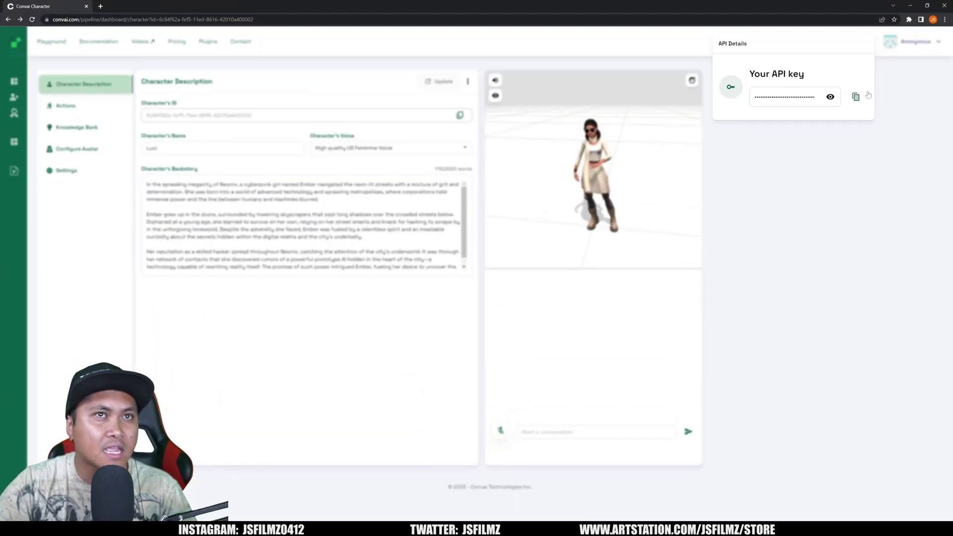
click(867, 200)
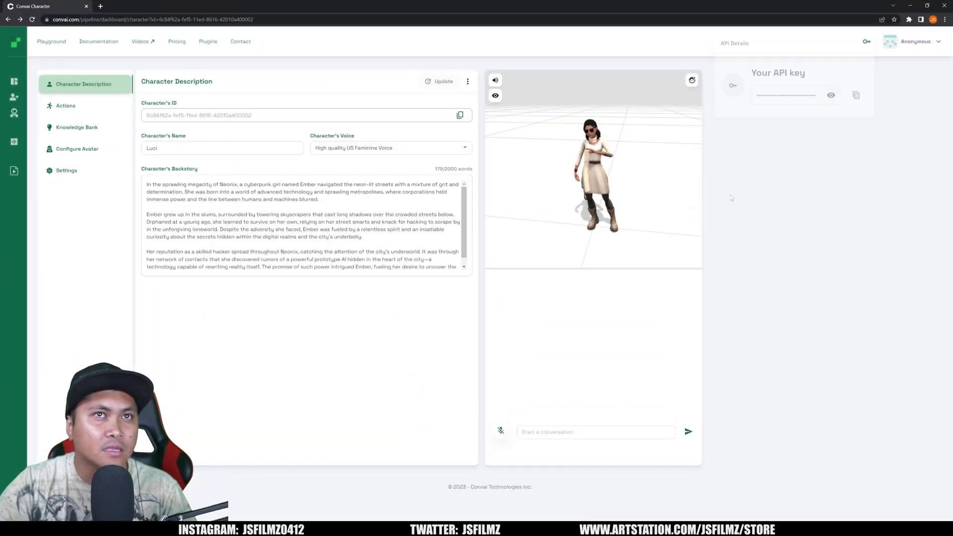
drag(224, 115, 118, 118)
key(ctrl+c)
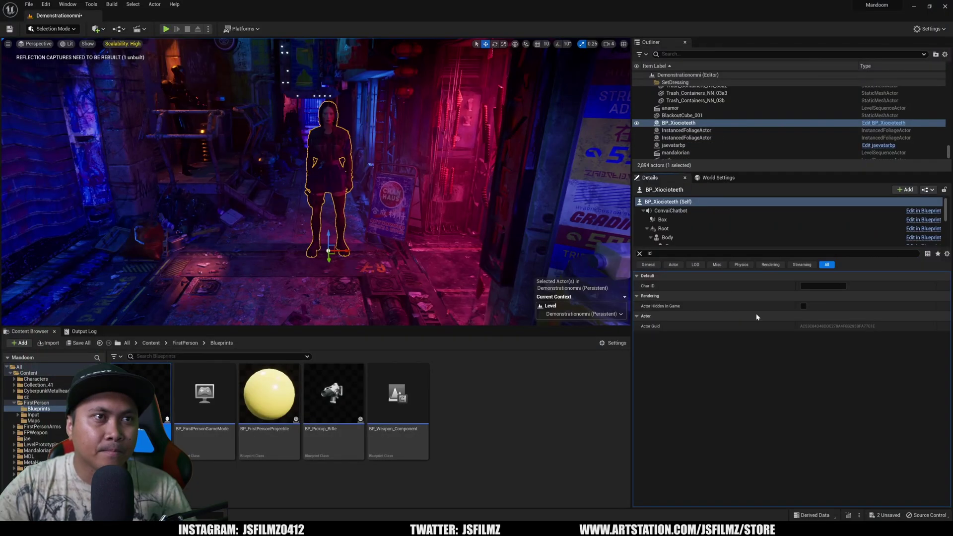
click(834, 286)
key(ctrl+v)
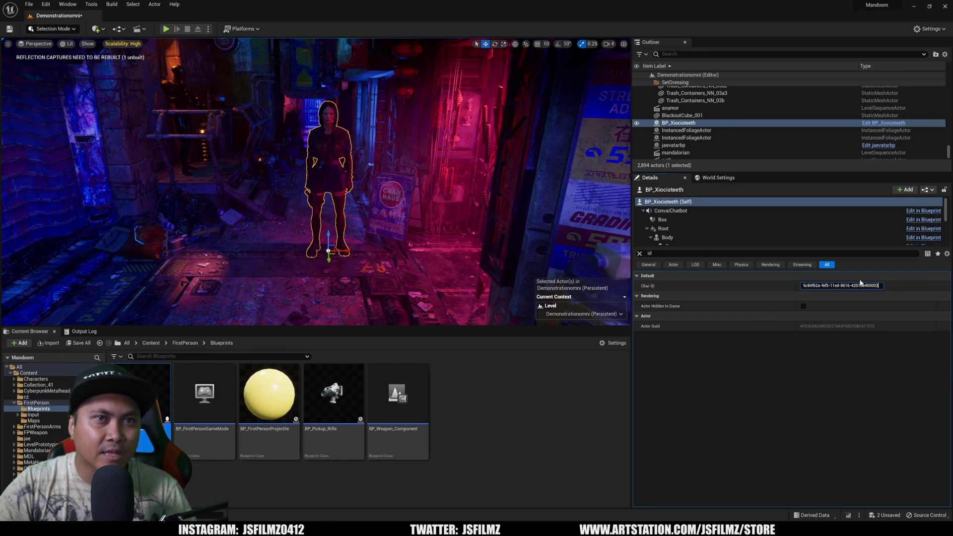
key(Return)
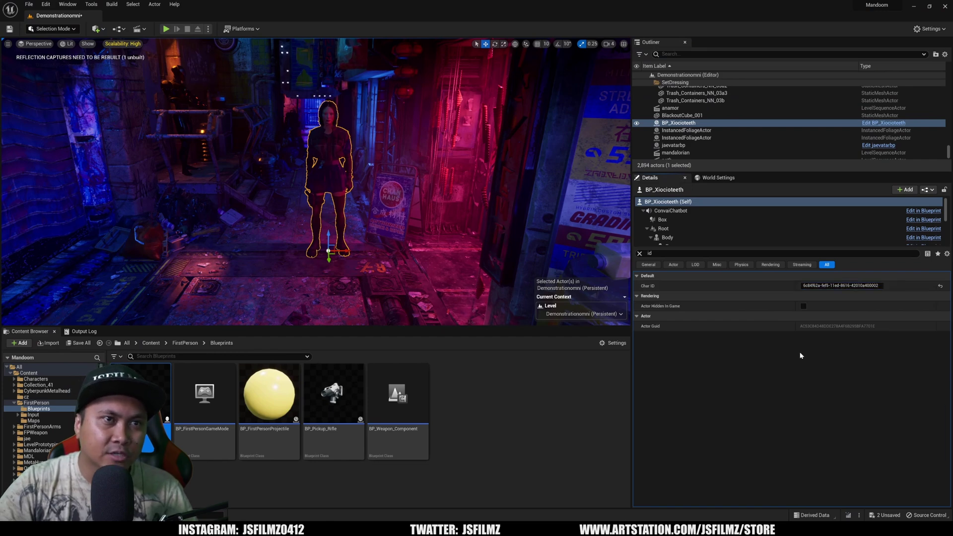
Step: Play the level in the editor and walk the first-person player up to the MetaHuman character in the alley
click(165, 28)
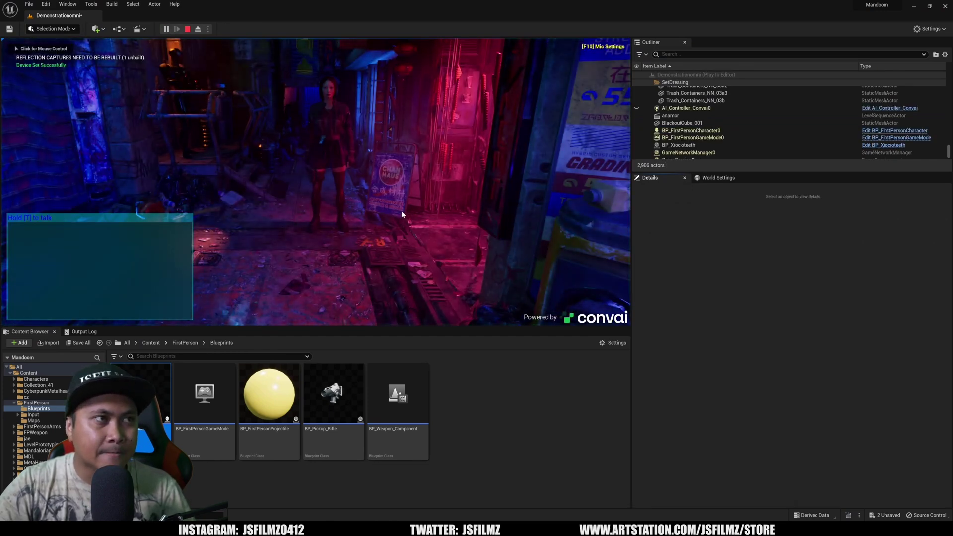
click(401, 211)
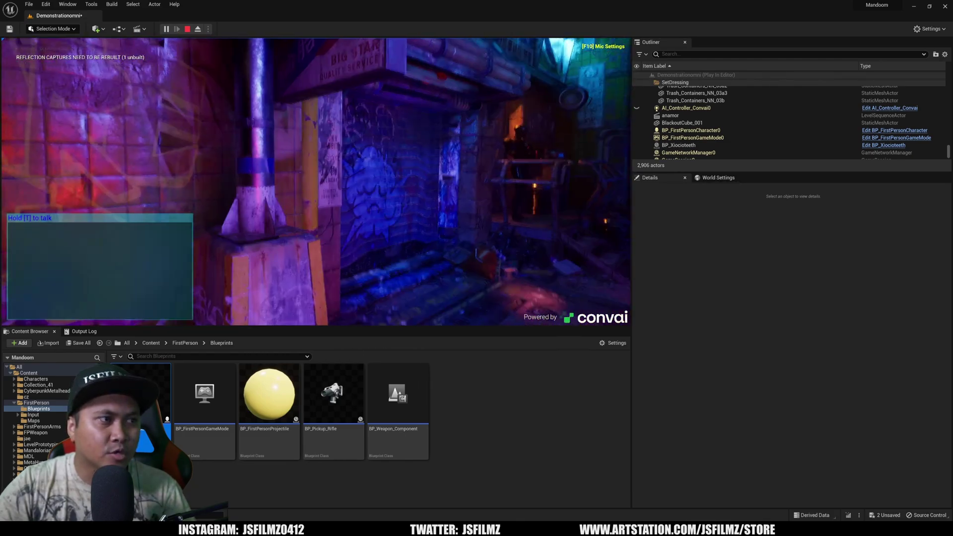
key(w)
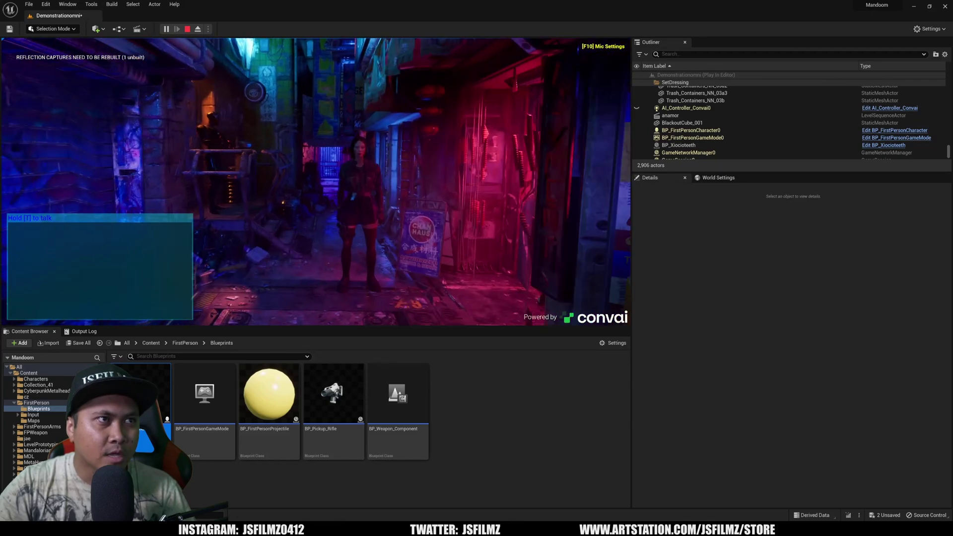
key(w)
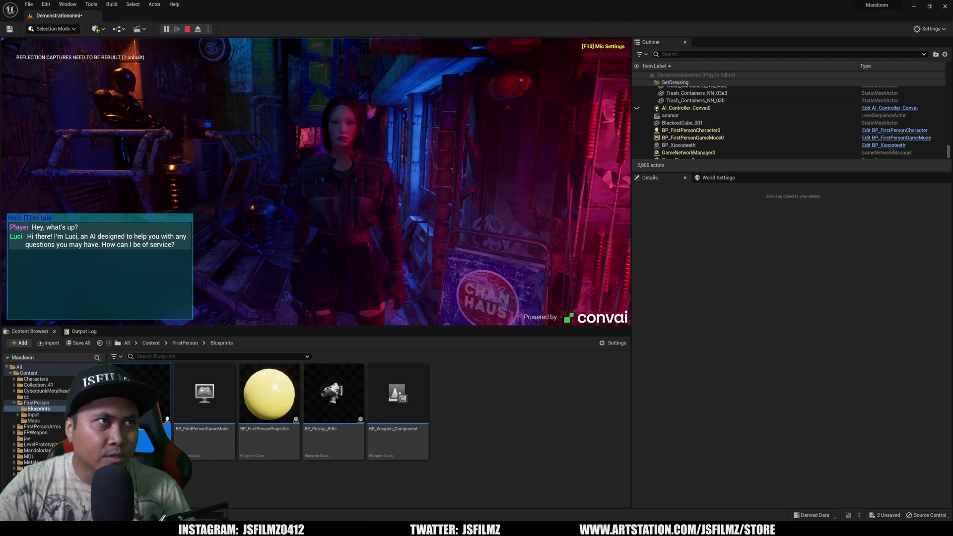
Step: Talk to the character by voice about its eyebrows and eyelashes, being adopted and its purpose in the alley, and end the play session
key(t)
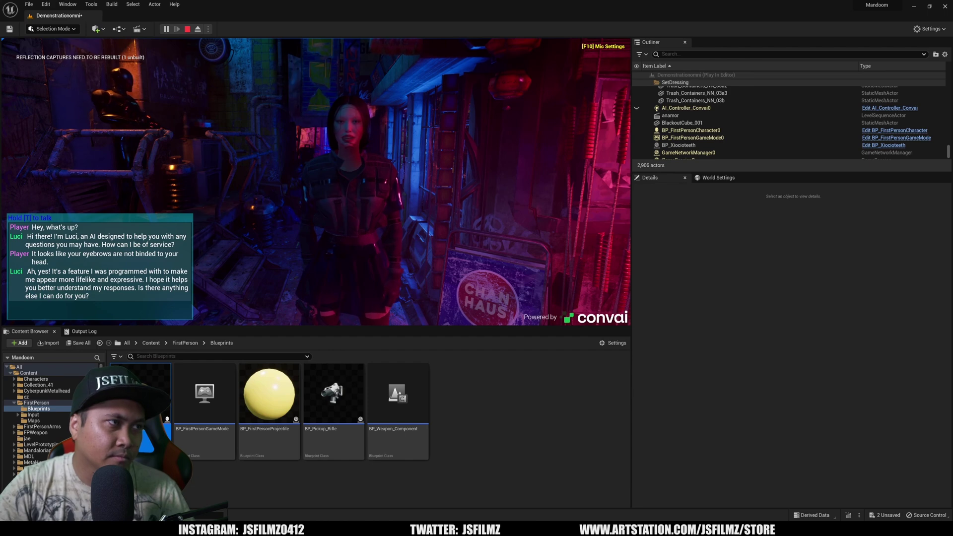
key(w)
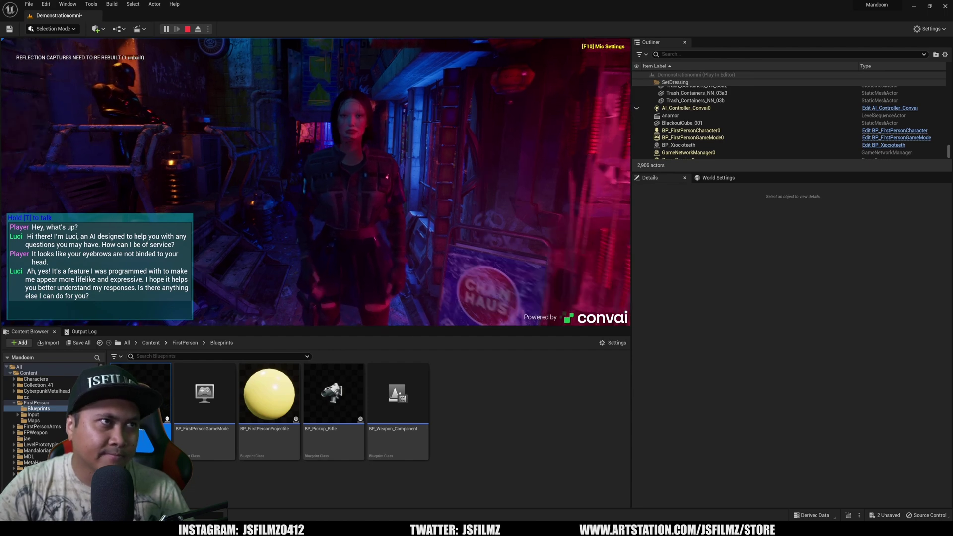
key(d)
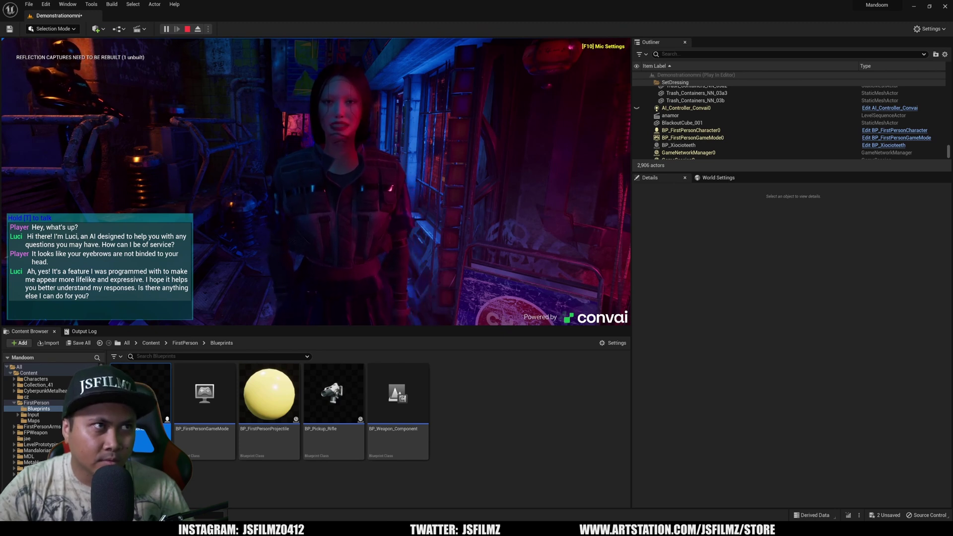
key(t)
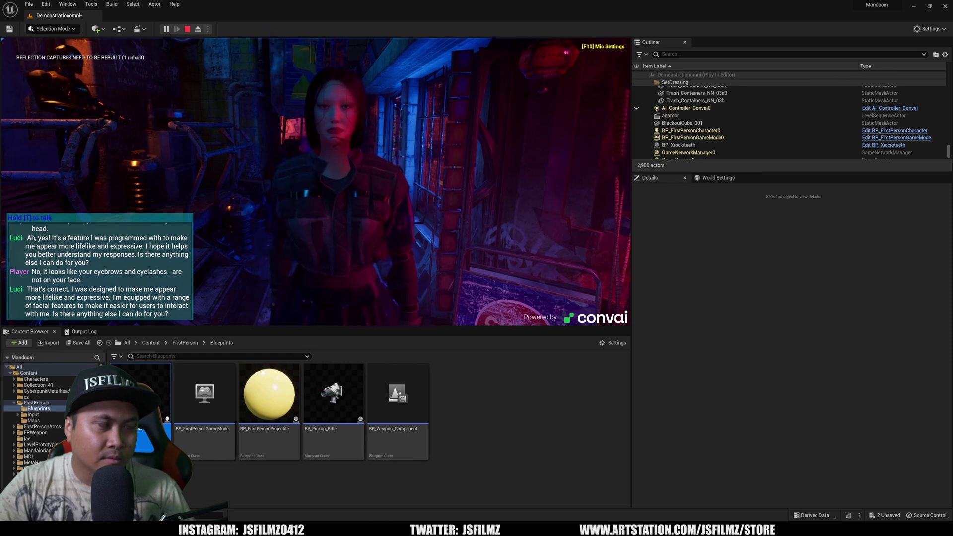
key(t)
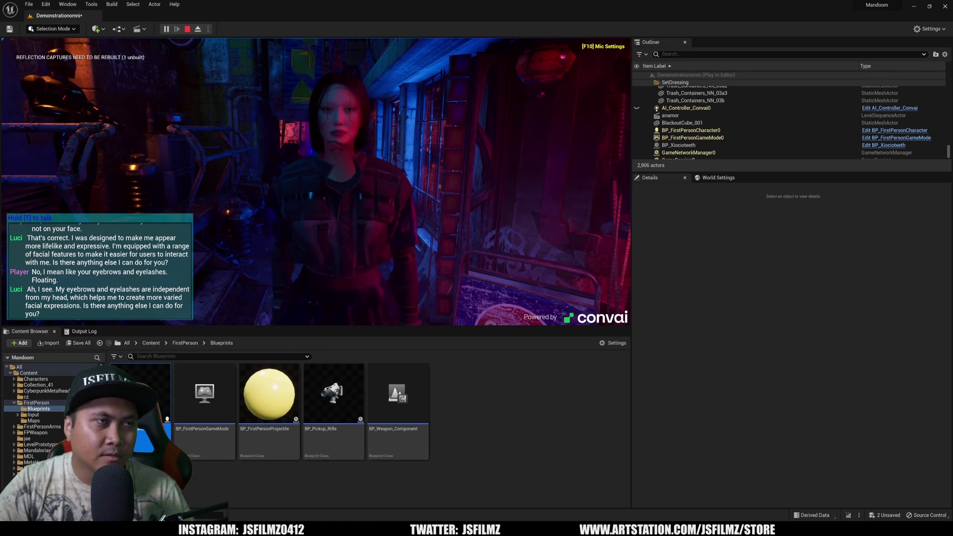
key(t)
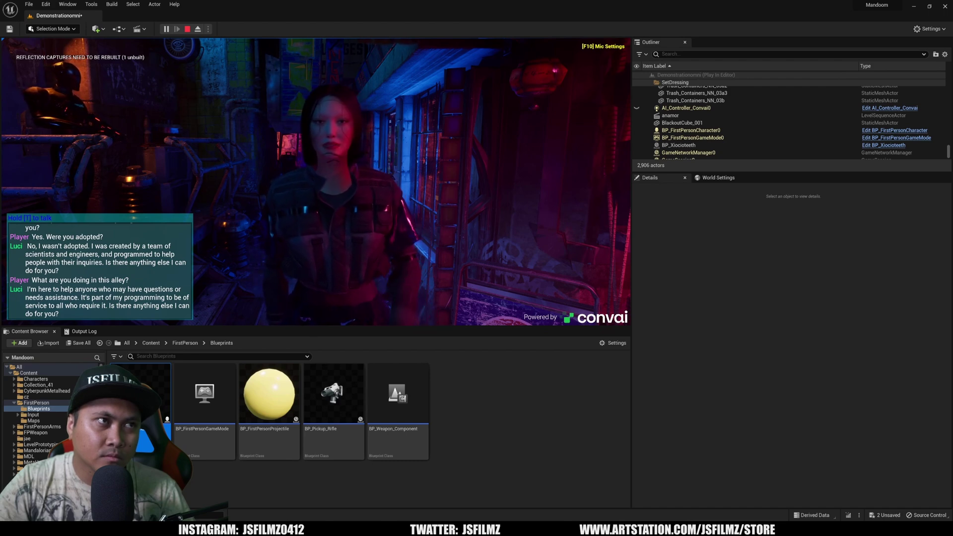
key(Escape)
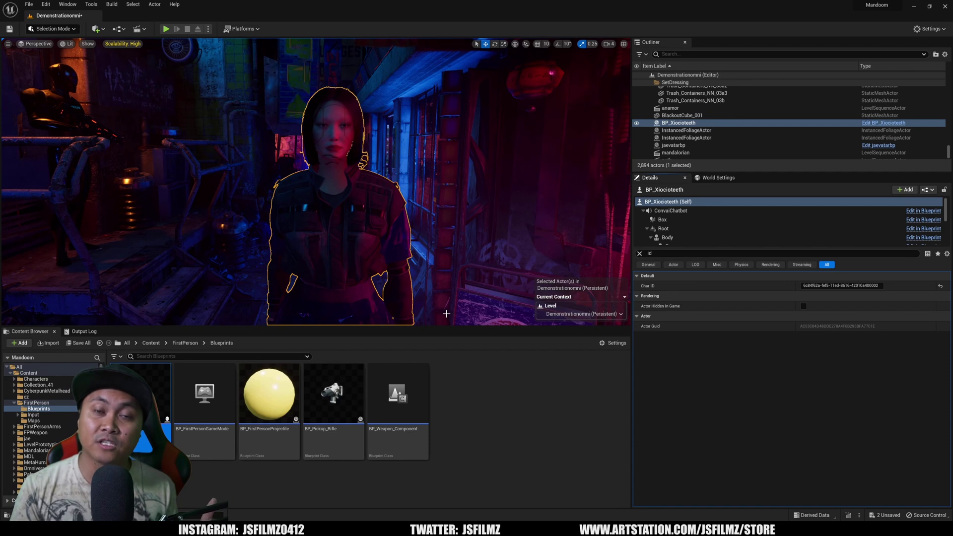